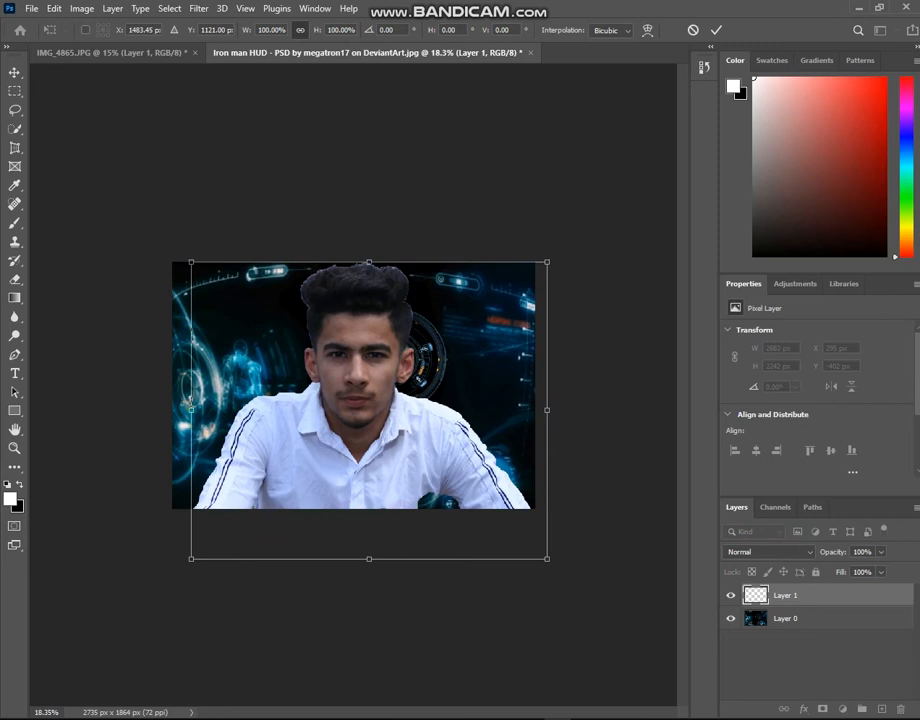
Enlarge the portrait layer to about 142% and shift it slightly over the HUD background.
drag(547, 262, 622, 199)
drag(356, 397, 370, 411)
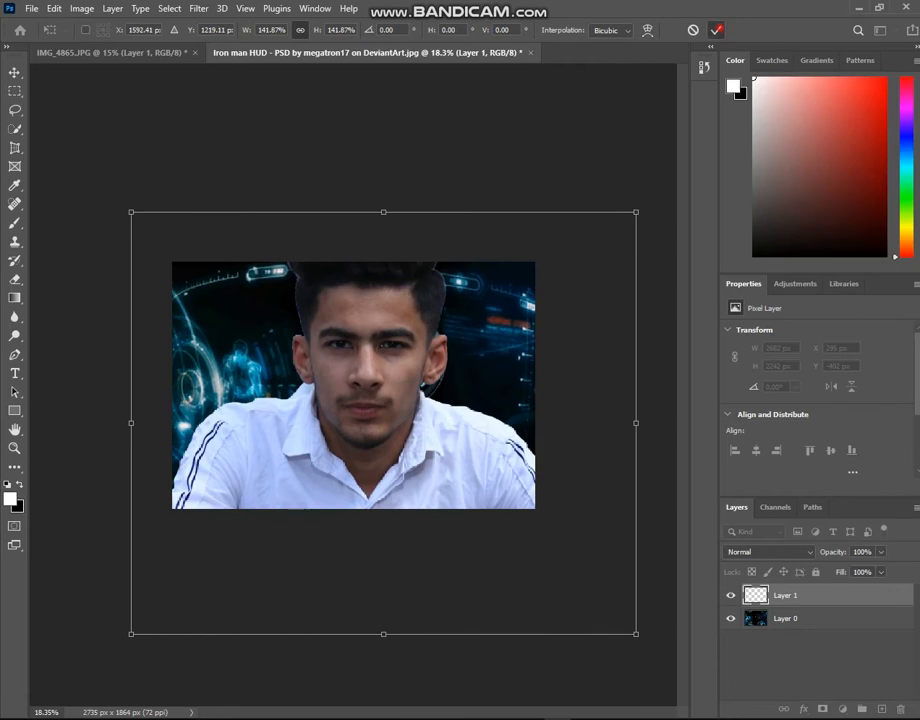
click(716, 30)
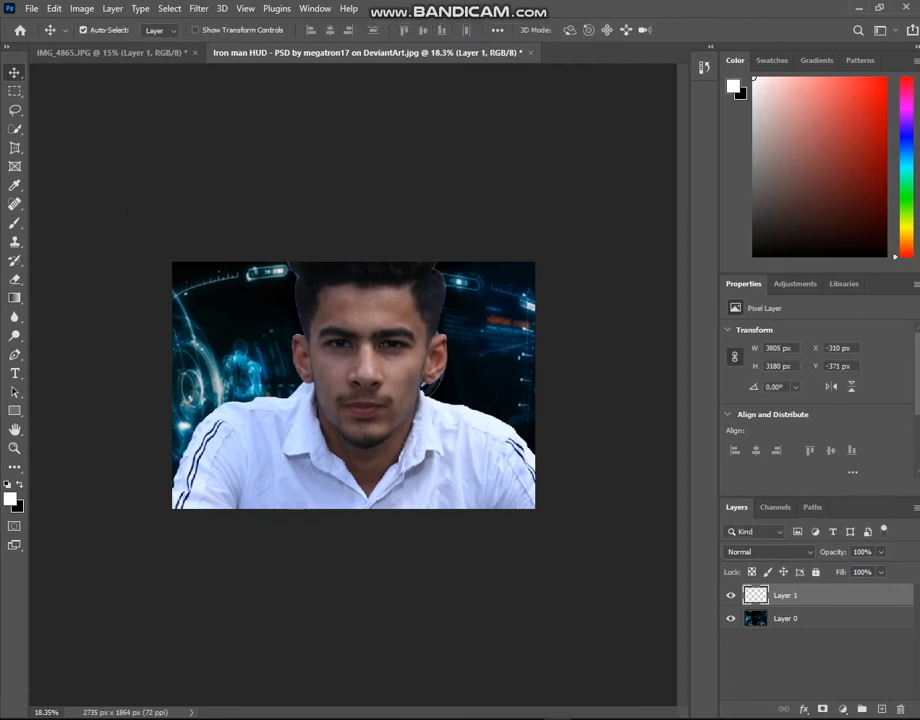
Set the portrait layer's opacity to 69% and move the portrait down to show more of the hair.
text(69)
key(Return)
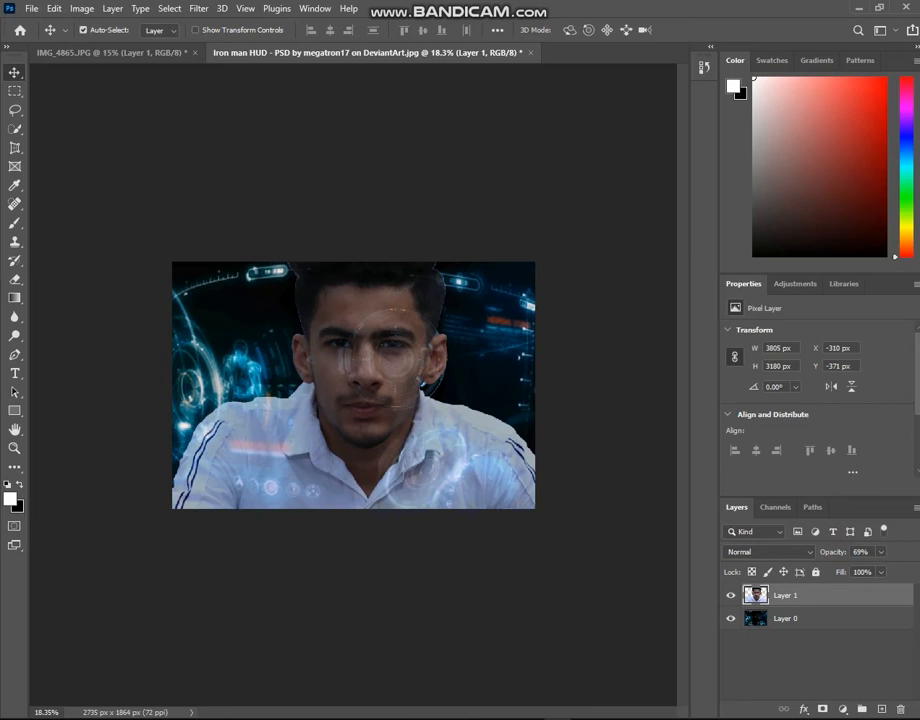
mouse_move(383, 410)
mouse_down()
mouse_move(383, 430)
mouse_move(383, 414)
mouse_up()
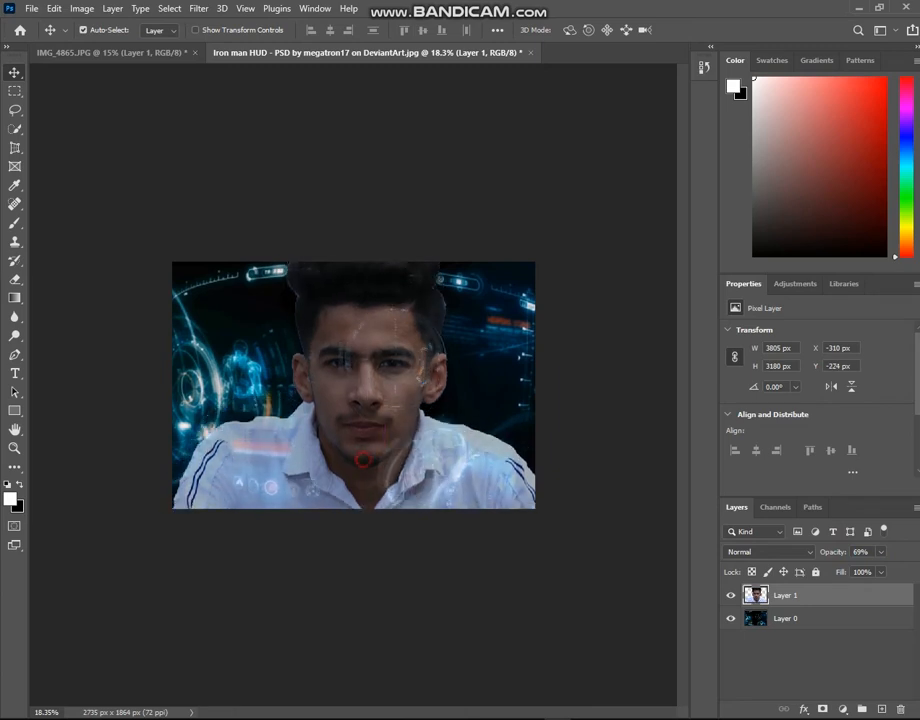
Scale the portrait layer by about 109%, align the face with the HUD circle, and restore its opacity to 100%.
key(ctrl+t)
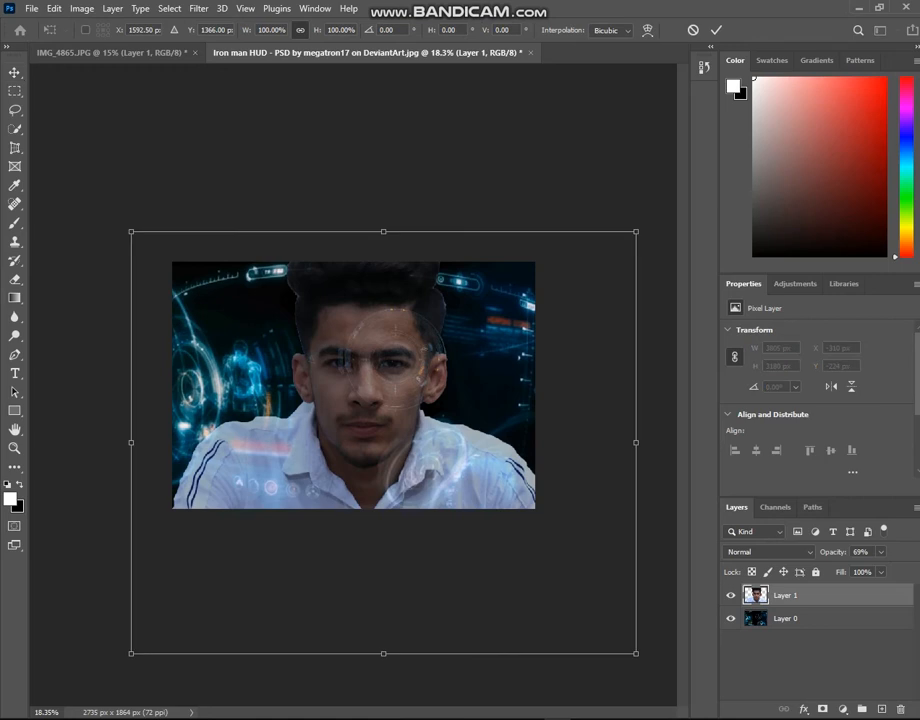
drag(636, 231, 659, 212)
drag(593, 262, 596, 266)
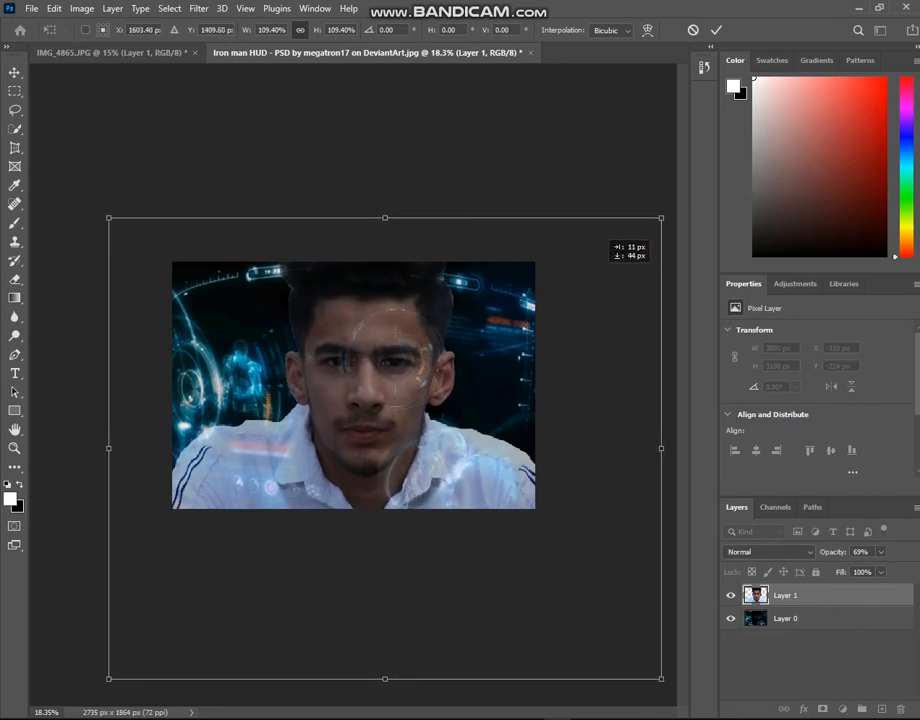
click(716, 30)
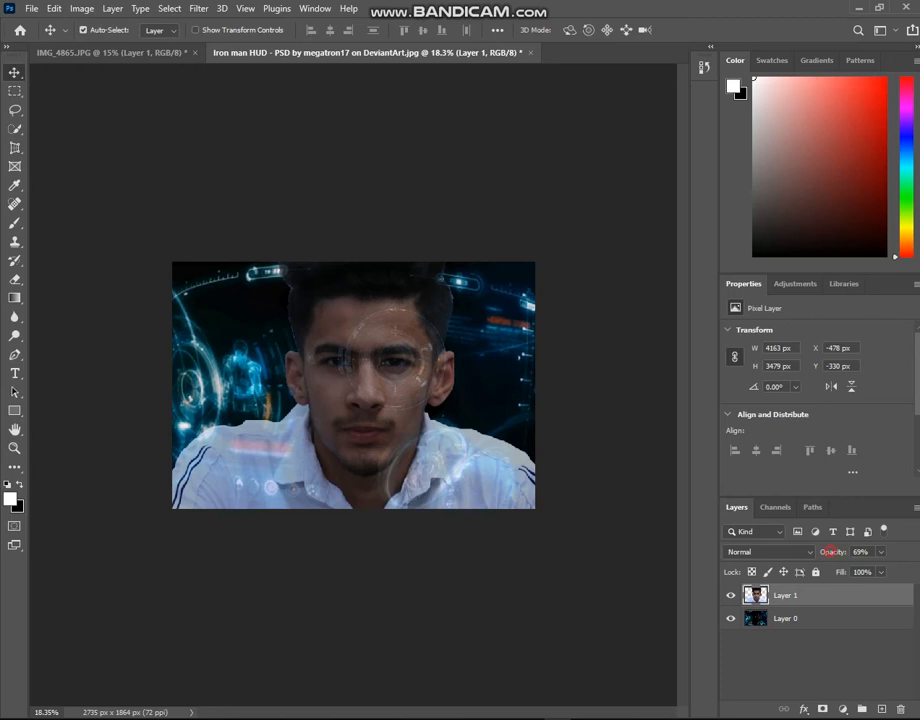
key(Return)
Duplicate the HUD background layer twice and place both copies above the portrait layer.
click(796, 618)
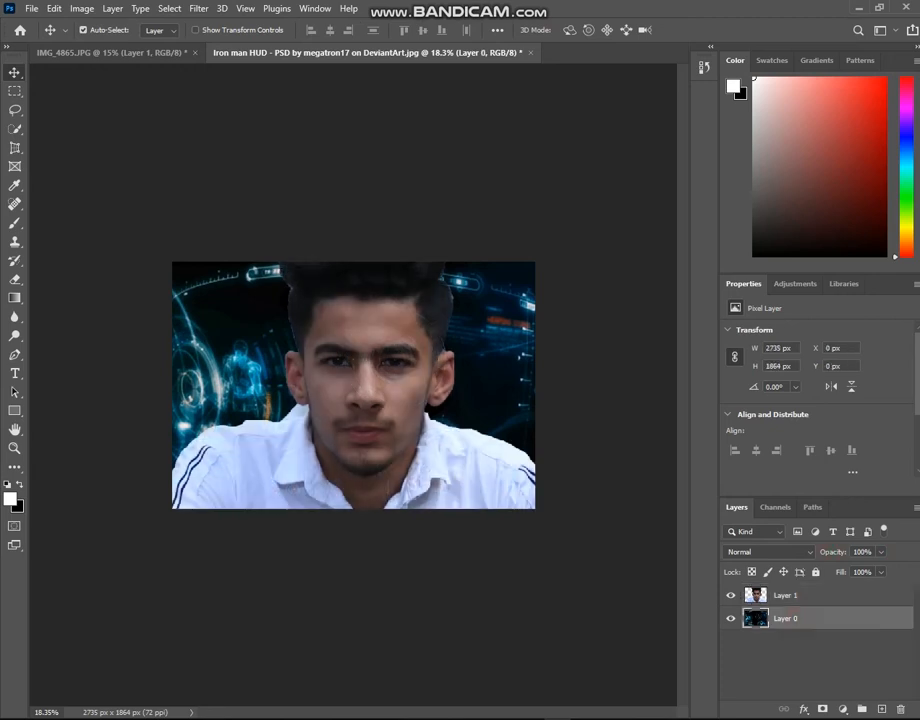
key(ctrl+j)
key(ctrl+j)
drag(795, 618, 796, 594)
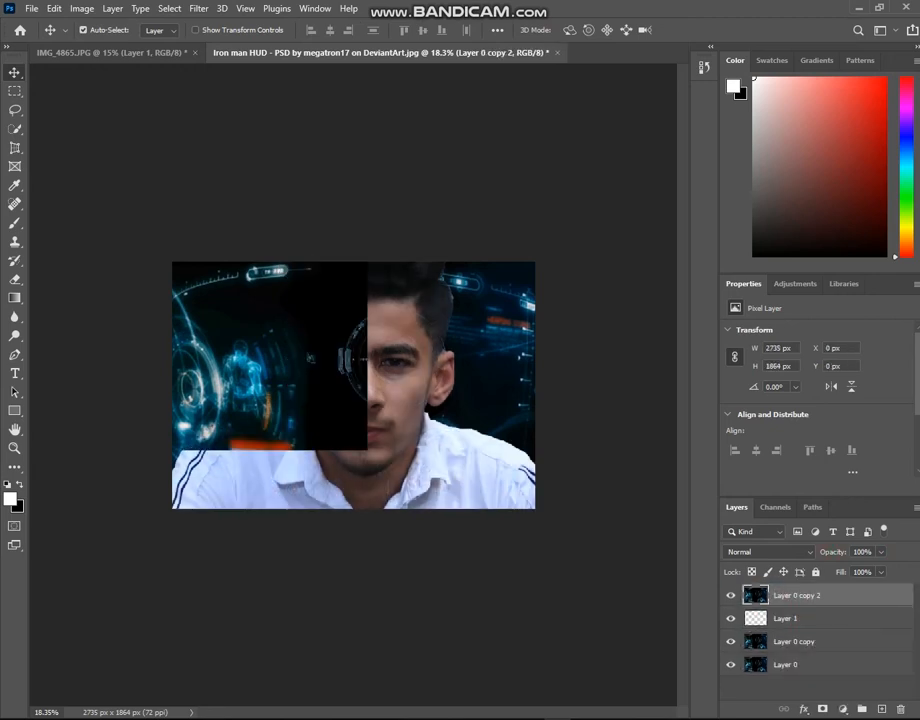
drag(795, 638, 795, 618)
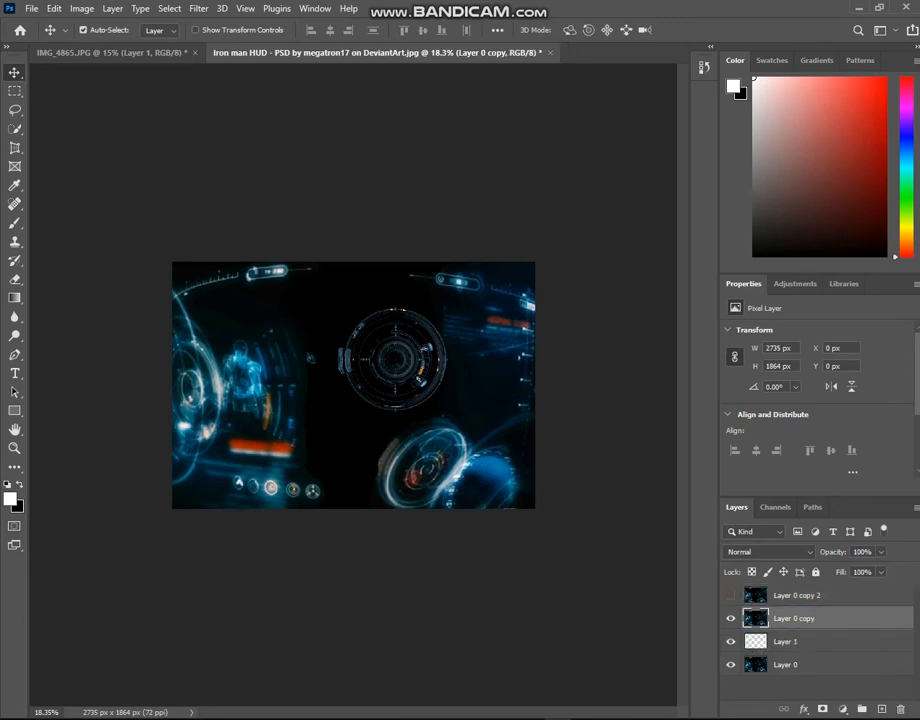
Set the blend mode of Layer 0 copy to Lighten and of Layer 0 copy 2 to Screen.
click(771, 552)
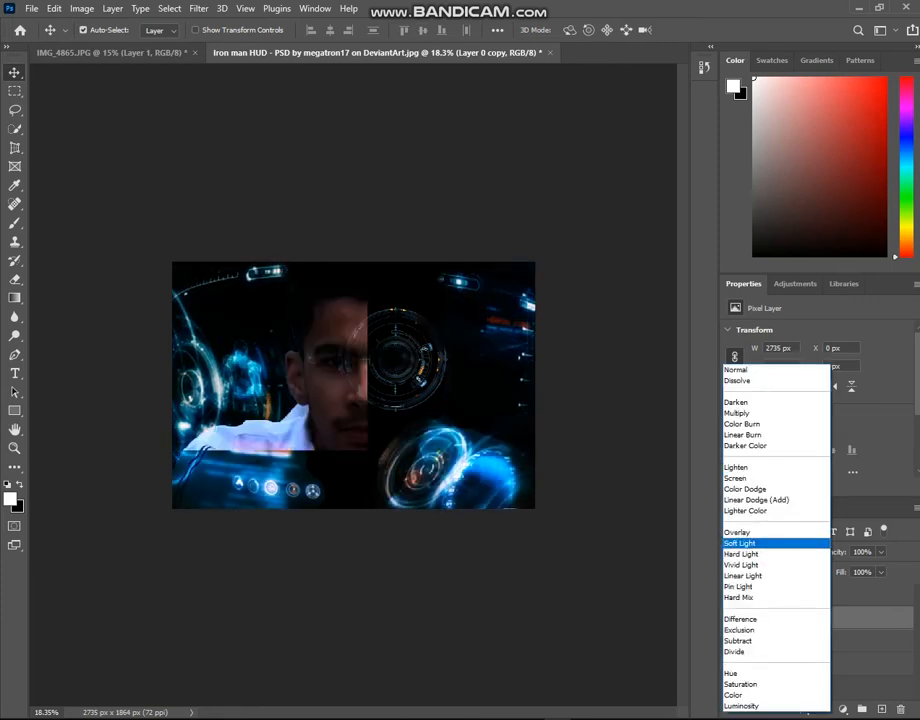
click(754, 466)
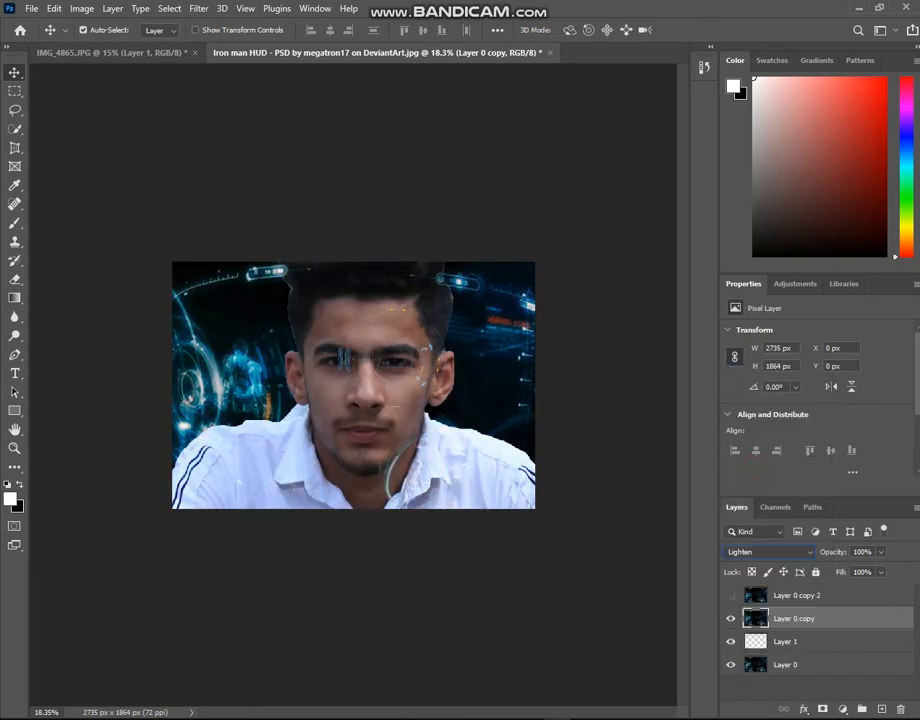
click(799, 597)
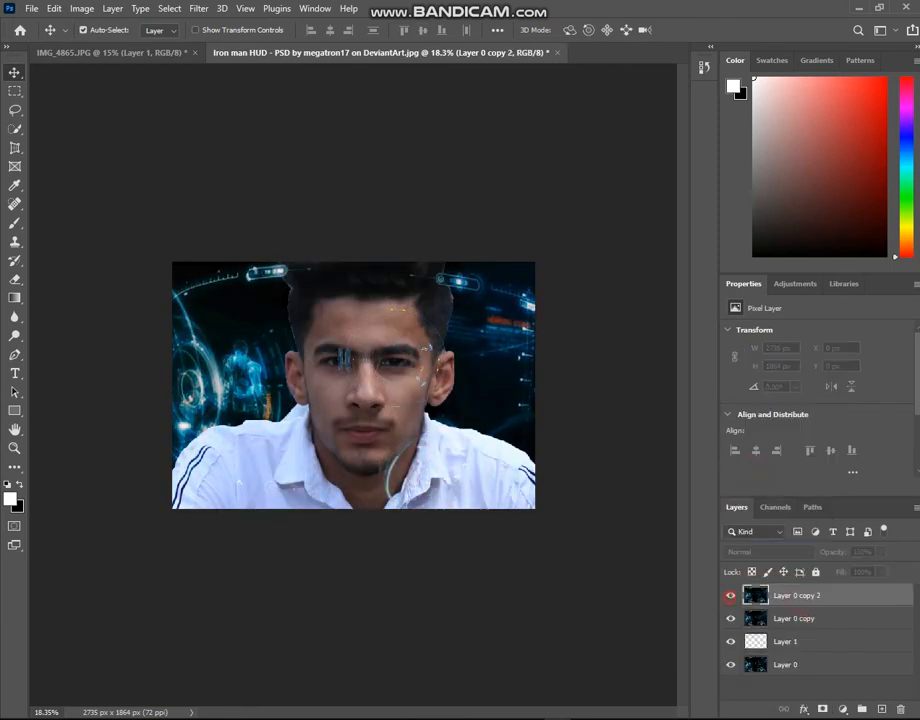
click(762, 552)
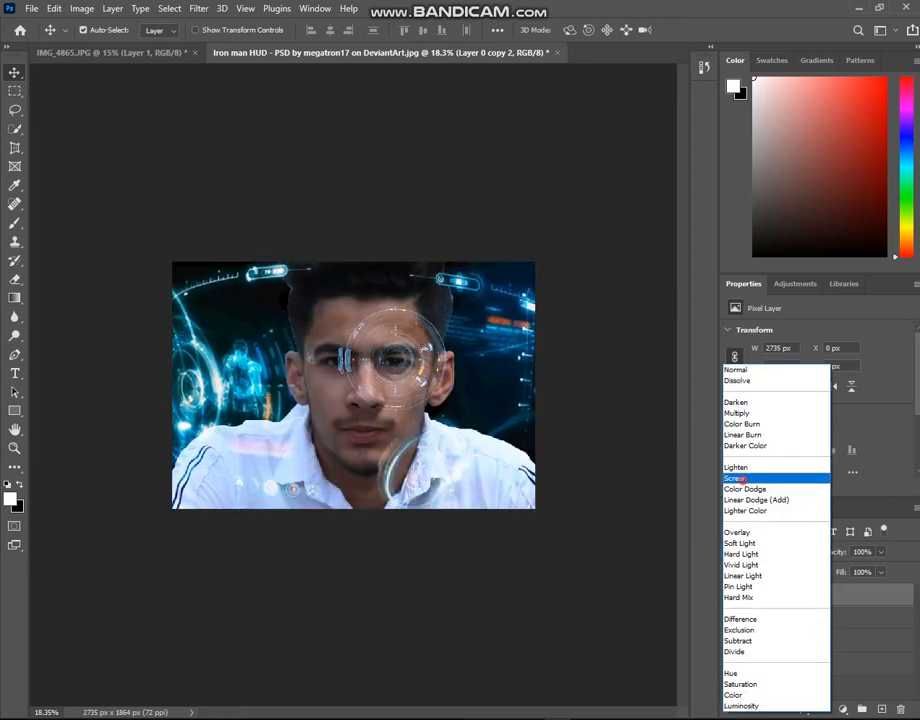
click(741, 479)
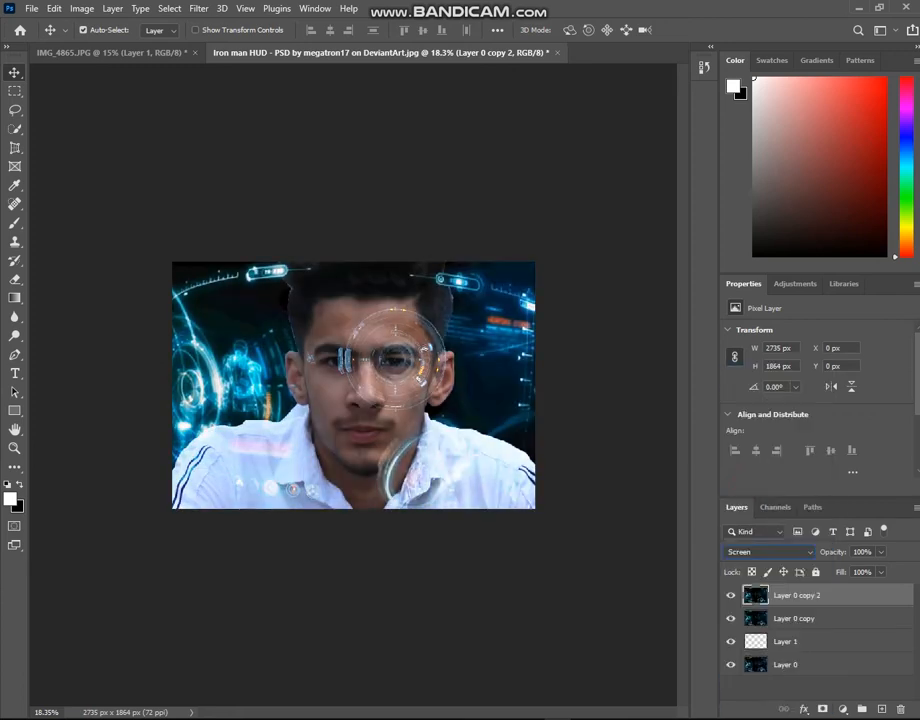
scroll(353, 385, up, 4)
scroll(353, 385, down, 1)
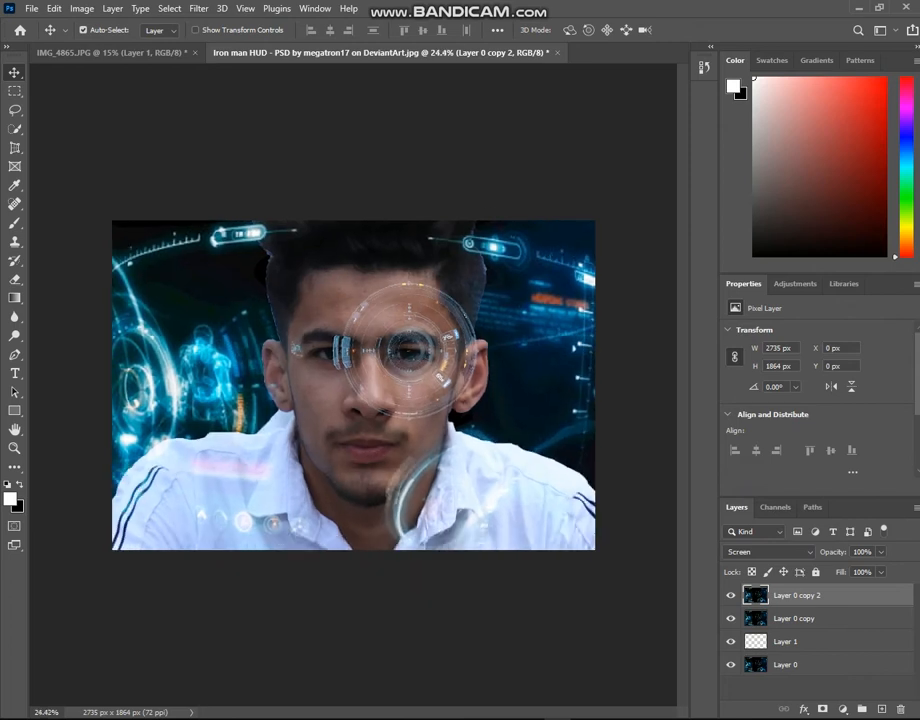
scroll(353, 385, up, 1)
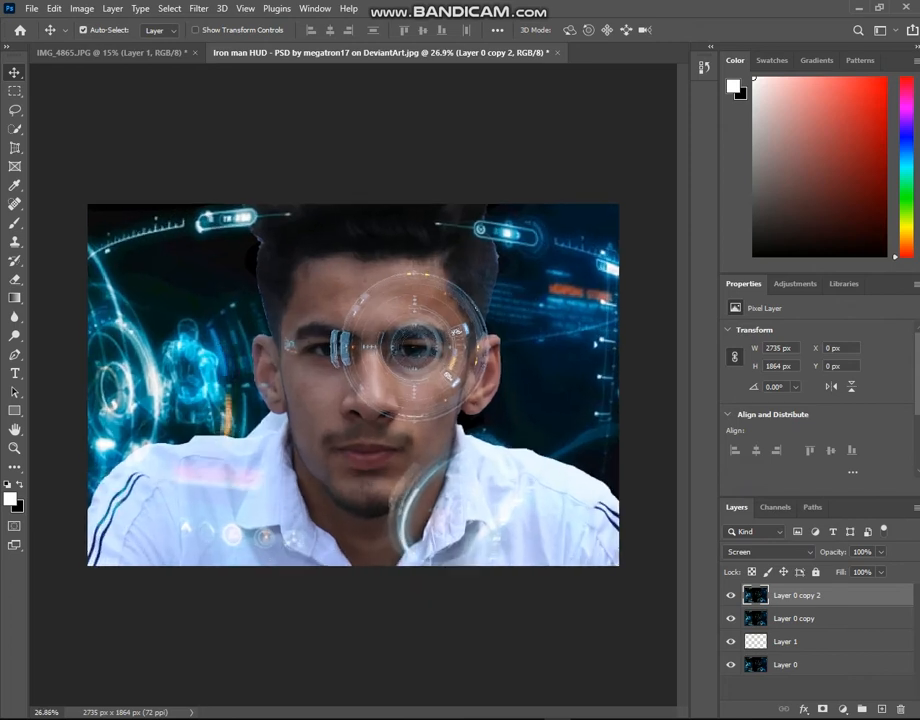
Add a layer mask to Layer 0 copy 2 and choose a 200 px brush.
click(829, 613)
click(829, 595)
click(822, 709)
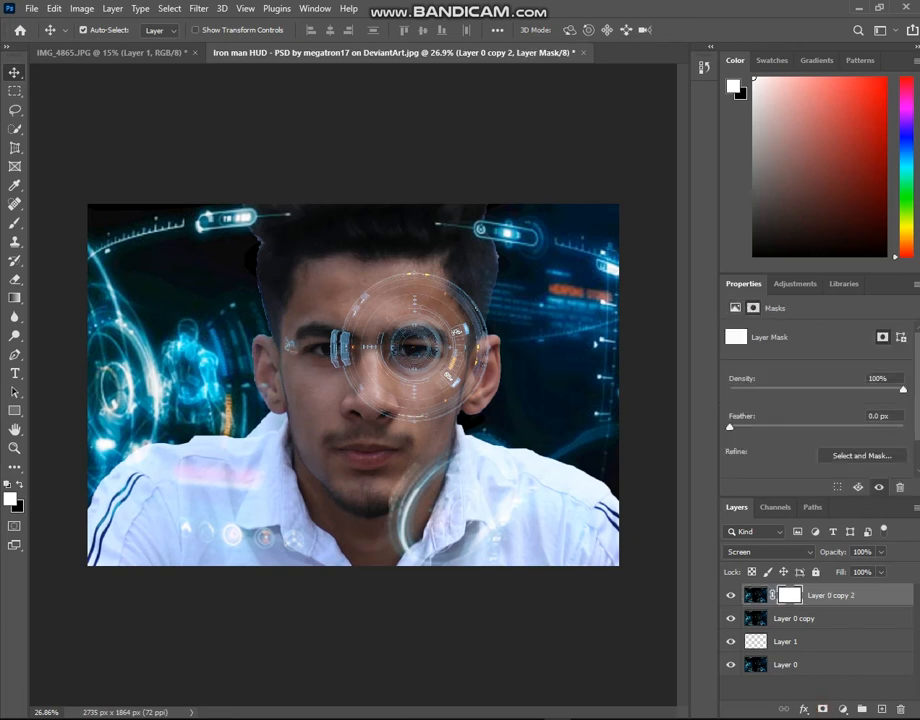
key(super)
key(super)
key(b)
right_click(288, 358)
click(331, 482)
click(243, 570)
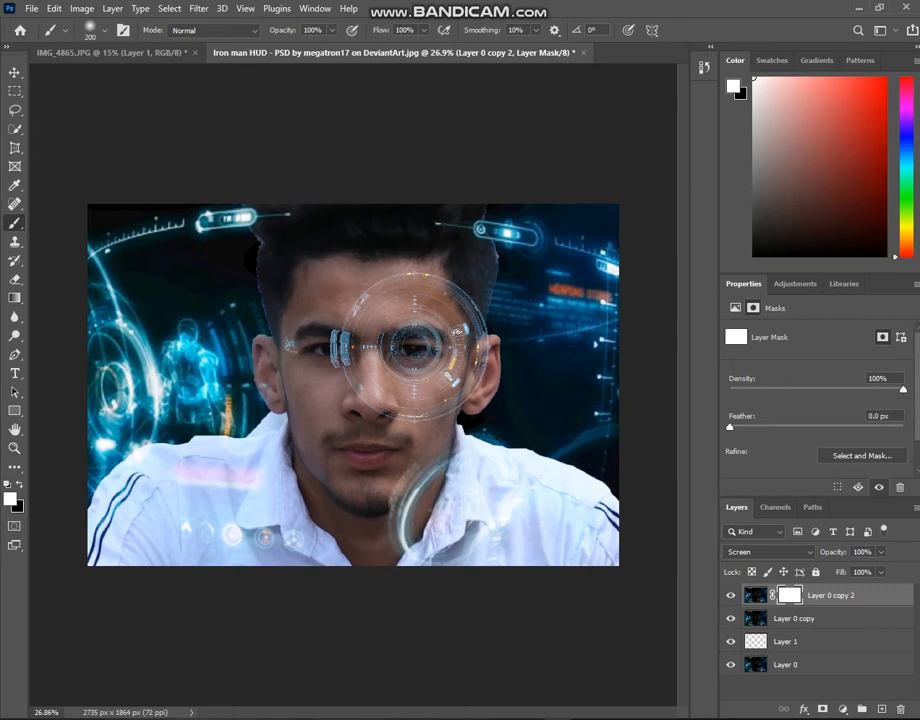
Paint black on the mask of Layer 0 copy 2 to soften the HUD graphics over the face.
key(x)
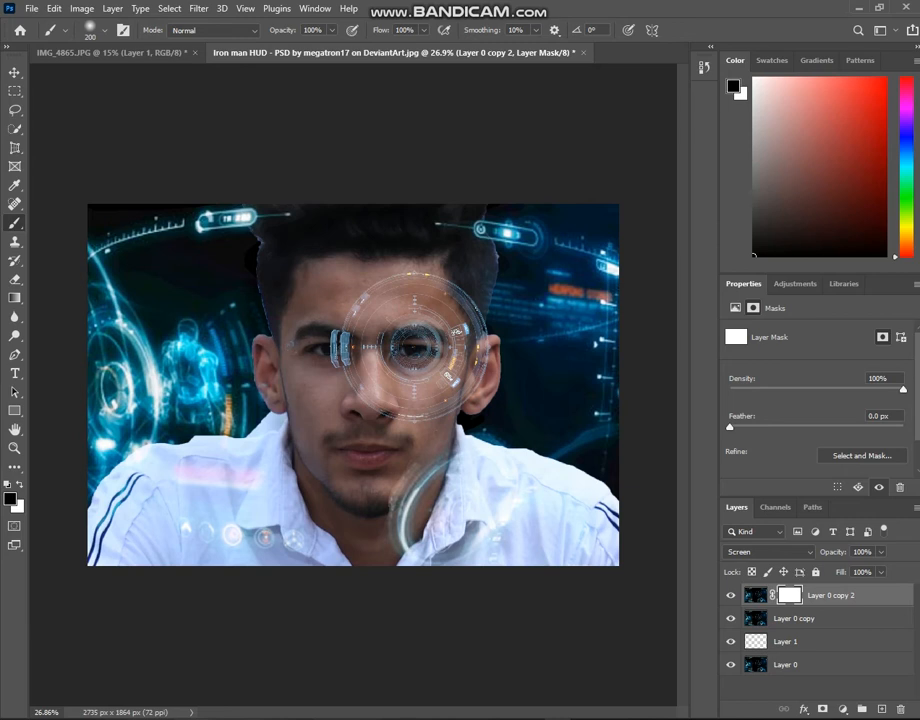
drag(355, 323, 352, 375)
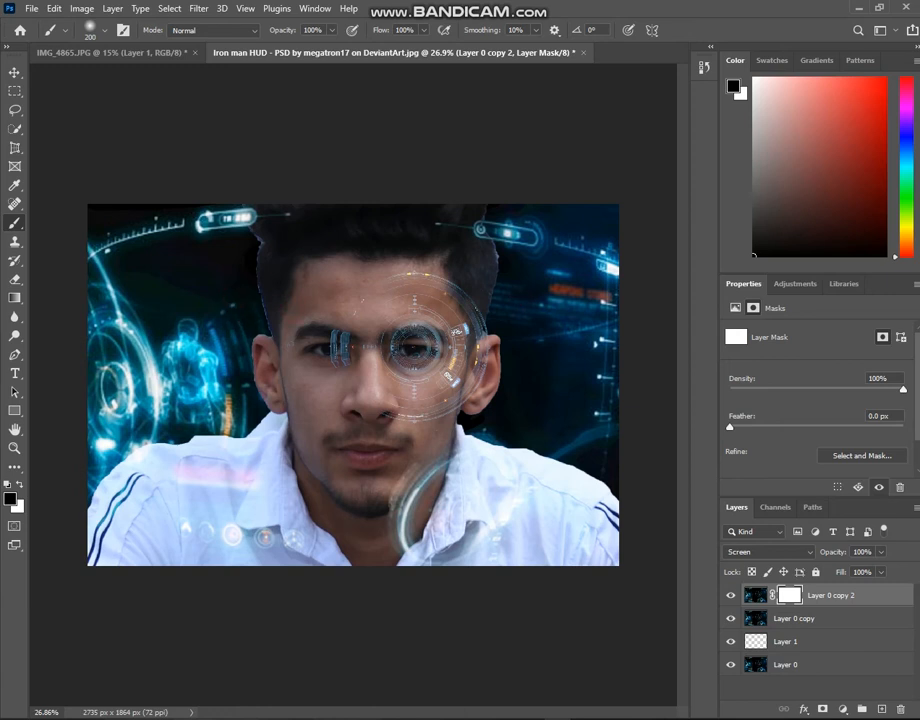
click(730, 595)
click(730, 595)
key(v)
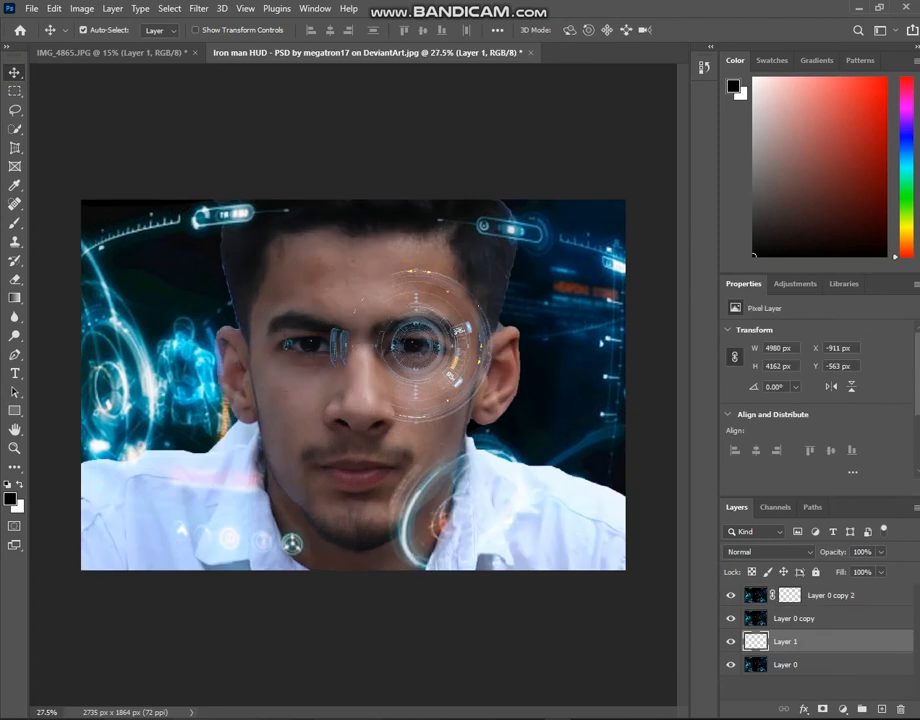
Add a new layer above the portrait and paint black over the white shirt with a 400 px brush.
click(881, 709)
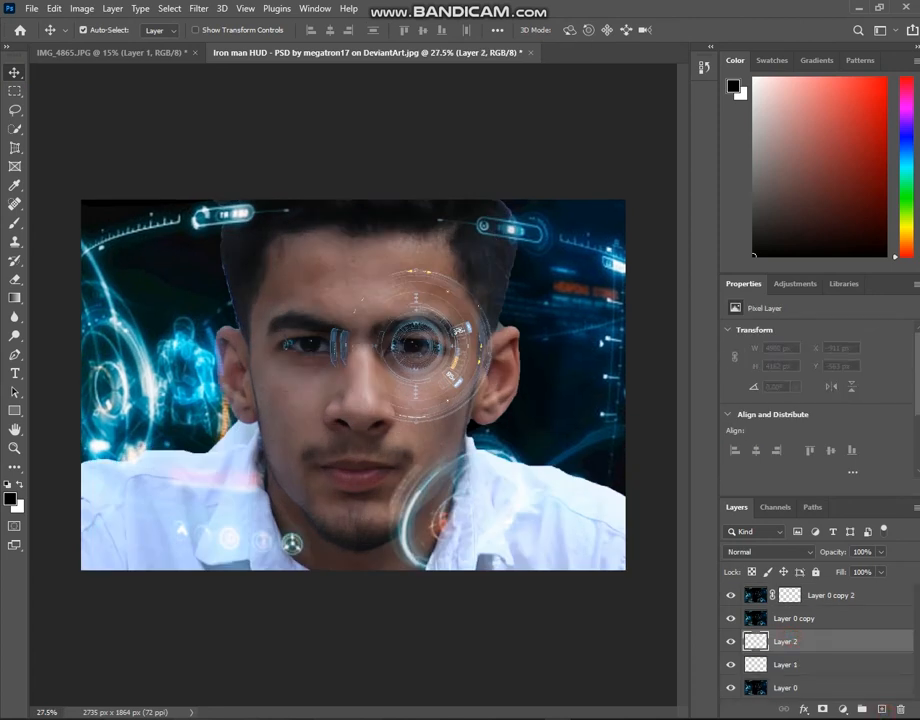
key(b)
mouse_move(487, 550)
mouse_down()
mouse_move(606, 552)
mouse_move(514, 558)
mouse_move(587, 587)
mouse_move(627, 519)
mouse_move(629, 507)
mouse_move(540, 539)
mouse_move(505, 487)
mouse_move(484, 517)
mouse_move(488, 464)
mouse_move(469, 601)
mouse_move(458, 603)
mouse_move(460, 556)
mouse_move(440, 584)
mouse_move(546, 515)
mouse_move(597, 520)
mouse_move(499, 464)
mouse_up()
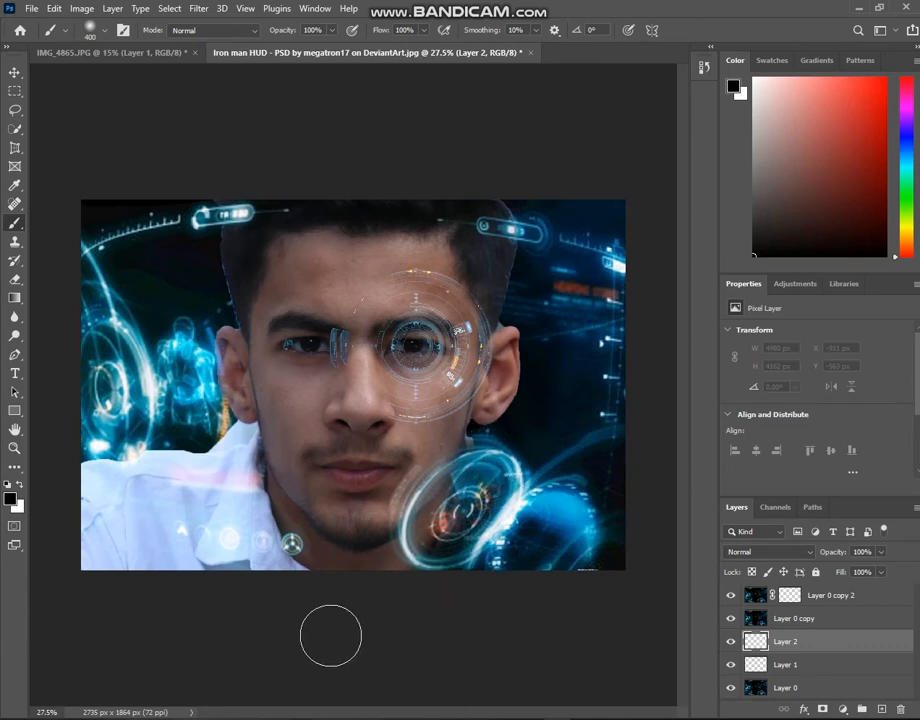
mouse_move(222, 589)
mouse_down()
mouse_move(221, 568)
mouse_move(51, 571)
mouse_move(125, 561)
mouse_move(66, 538)
mouse_move(138, 462)
mouse_move(160, 472)
mouse_move(195, 600)
mouse_move(215, 482)
mouse_move(203, 497)
mouse_move(205, 535)
mouse_move(240, 468)
mouse_move(229, 483)
mouse_move(253, 583)
mouse_move(242, 550)
mouse_move(275, 591)
mouse_move(258, 557)
mouse_up()
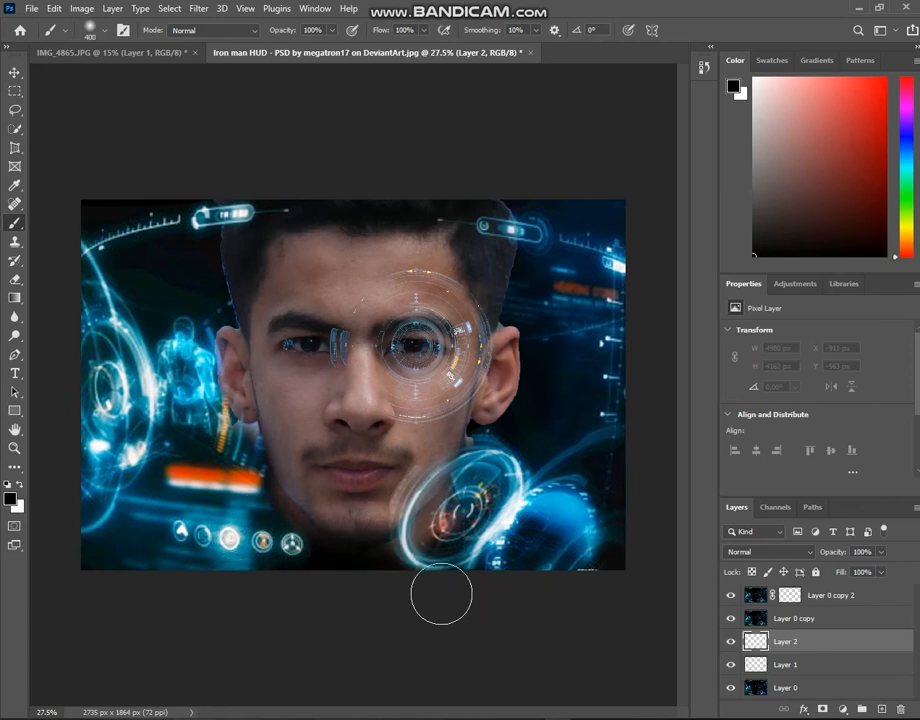
click(441, 554)
Try to paint black along both sides of the head on the shirt-covering layer.
mouse_move(216, 189)
mouse_down()
mouse_move(222, 437)
mouse_move(295, 601)
mouse_up()
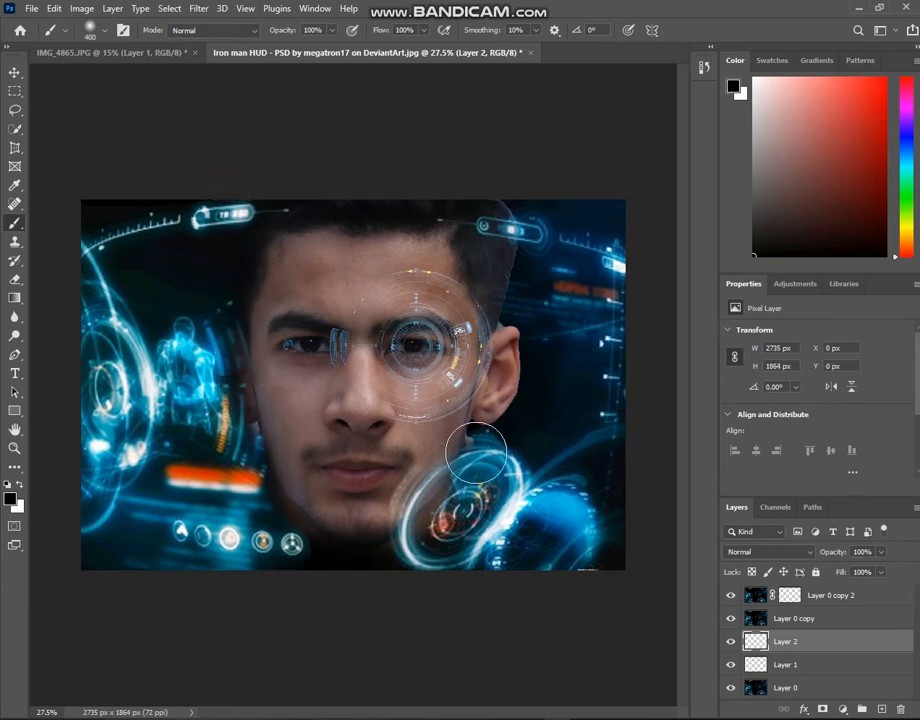
key(ctrl+z)
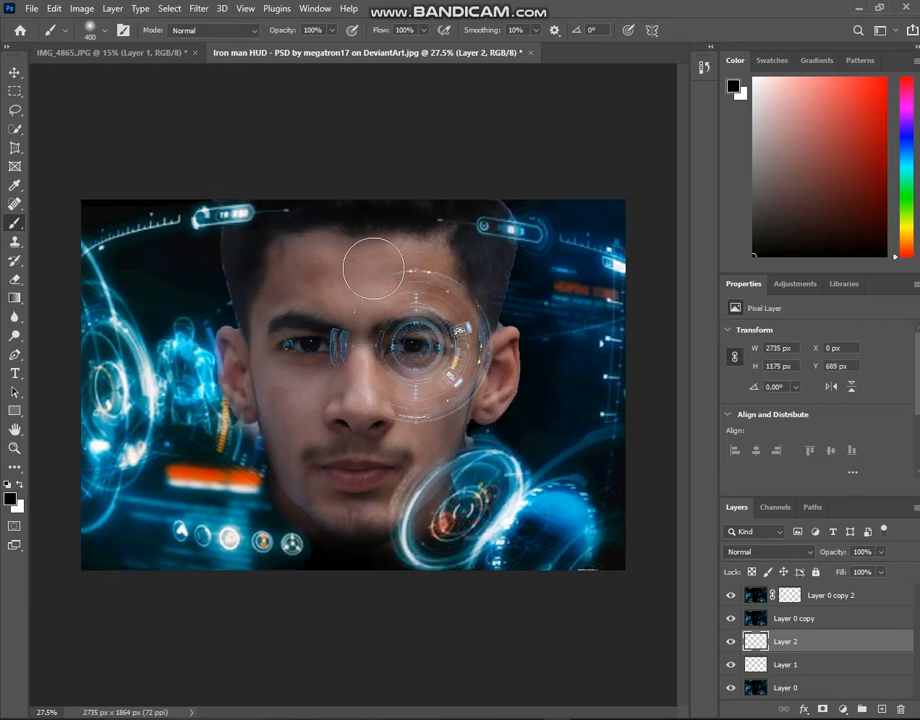
mouse_move(521, 185)
mouse_down()
mouse_move(567, 308)
mouse_move(543, 538)
mouse_move(522, 585)
mouse_up()
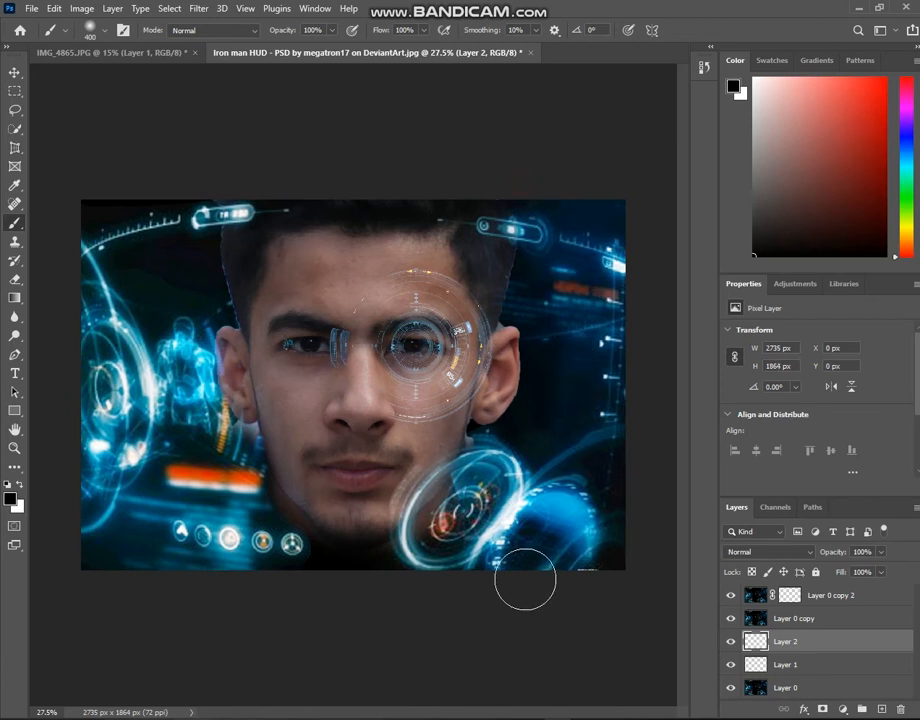
Add another new layer above it and paint black along the sides of the head to fade the ears.
click(881, 708)
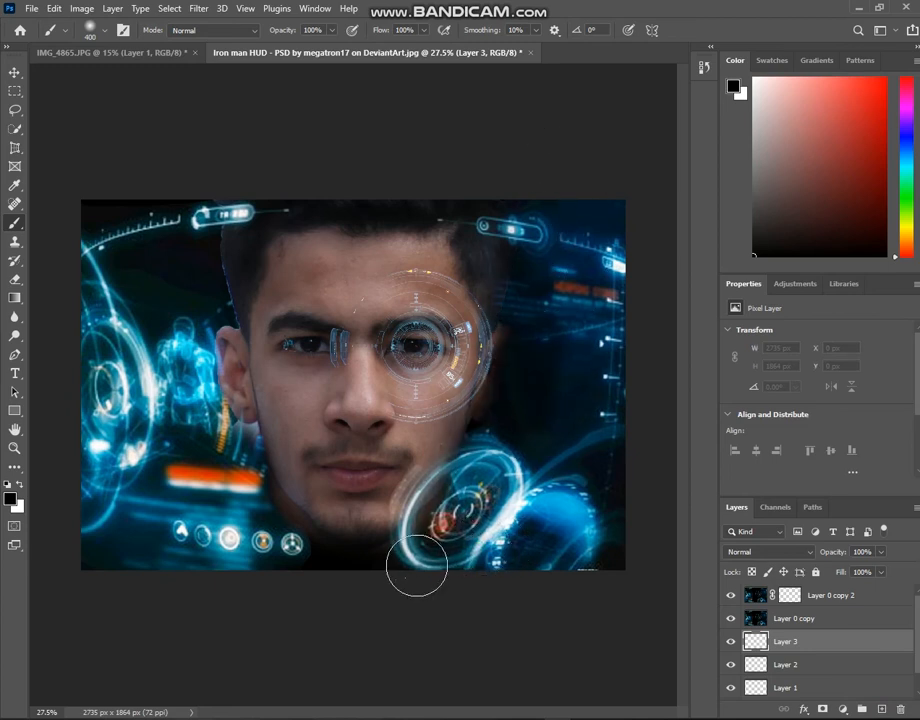
drag(210, 262, 286, 564)
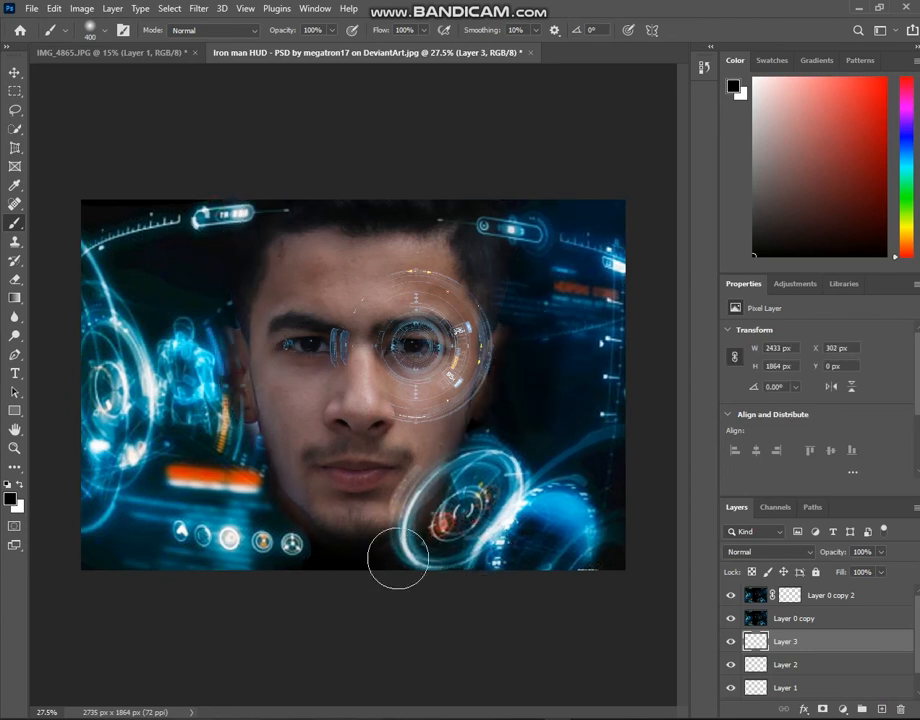
Scale the head-edge shadow layer to about 175%, rotate it about -14.5°, and position it over the ear on the image's right.
key(ctrl+t)
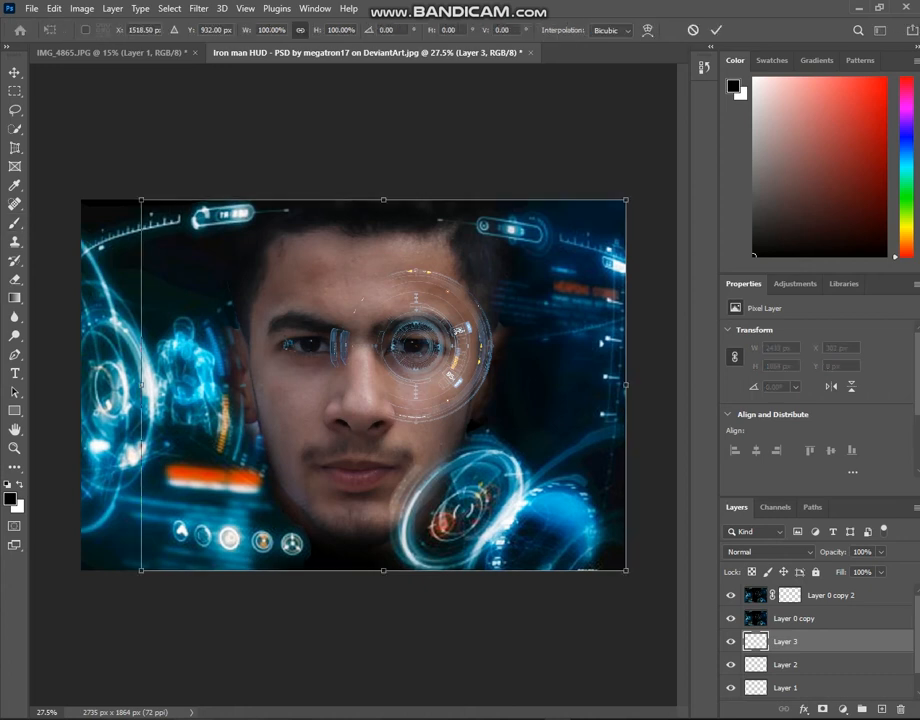
drag(626, 199, 678, 123)
key(ctrl+minus)
scroll(353, 385, down, 1)
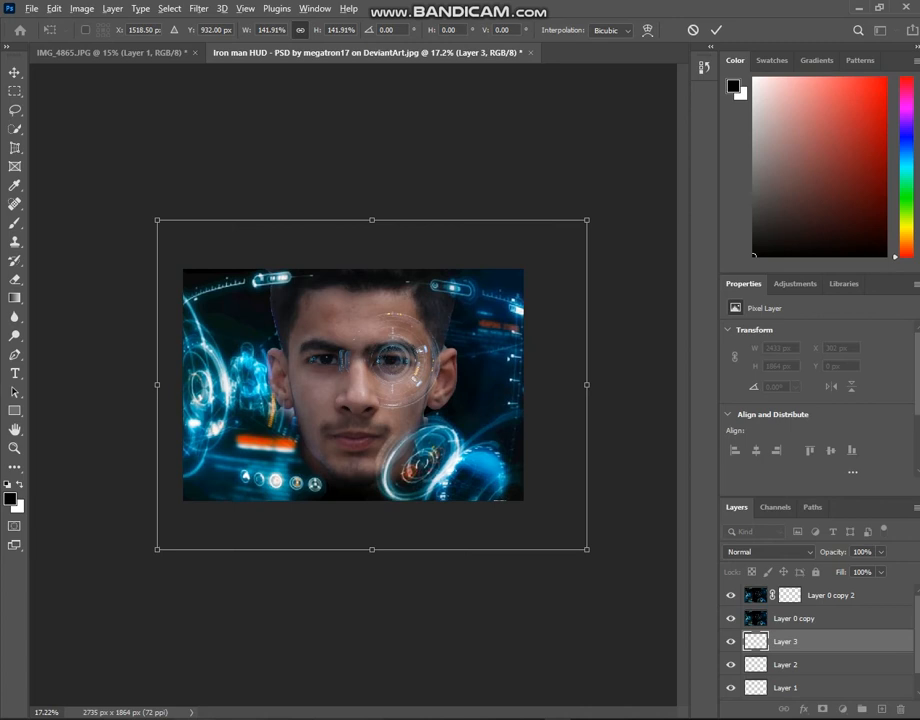
drag(587, 219, 637, 181)
drag(594, 349, 575, 289)
drag(632, 573, 697, 485)
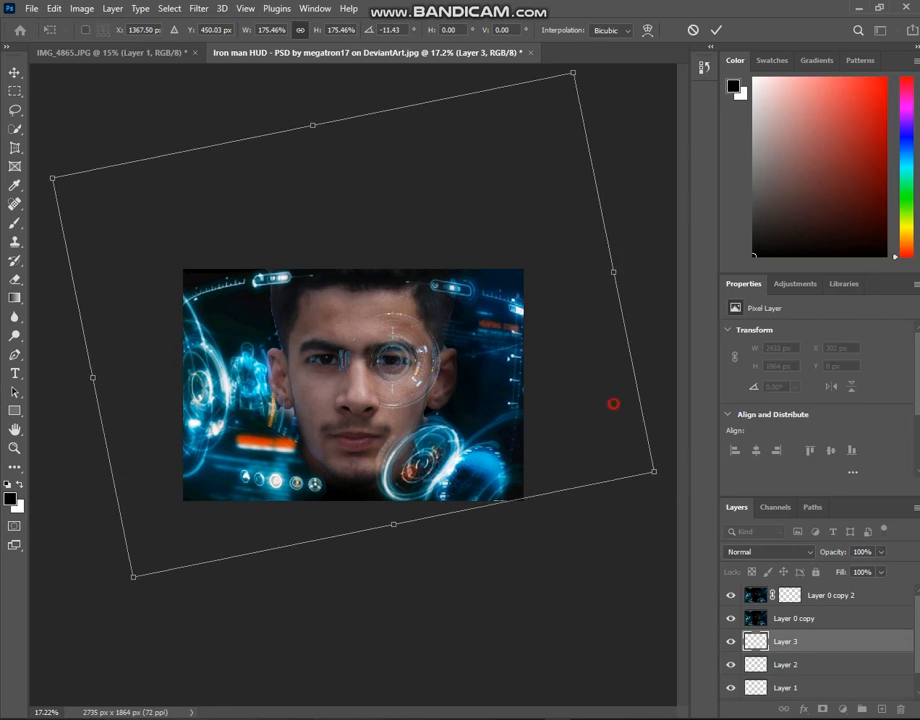
drag(613, 404, 594, 424)
drag(634, 543, 668, 502)
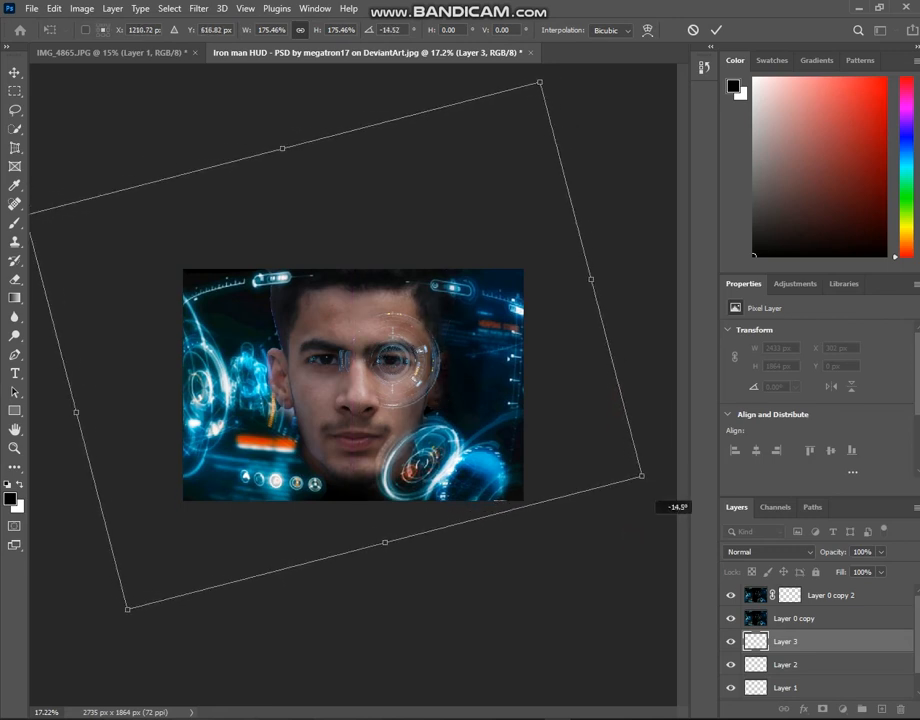
mouse_move(540, 384)
mouse_down()
mouse_move(551, 343)
mouse_move(534, 380)
mouse_up()
double_click(534, 380)
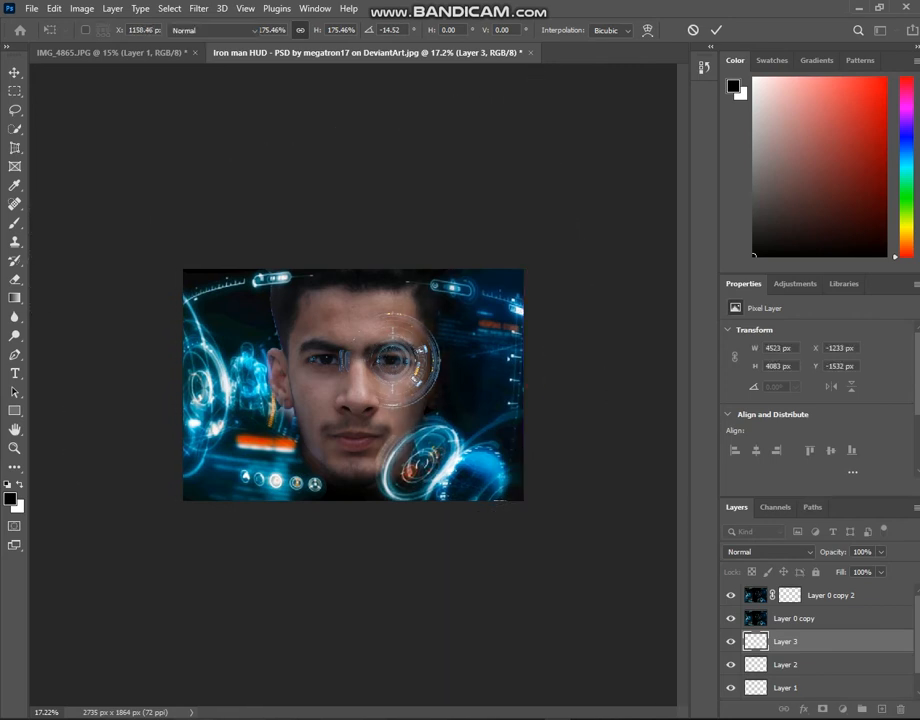
Duplicate the head-edge shadow layer, rotate the copy about -170°, and move it over the ear on the image's left.
key(b)
key(ctrl+j)
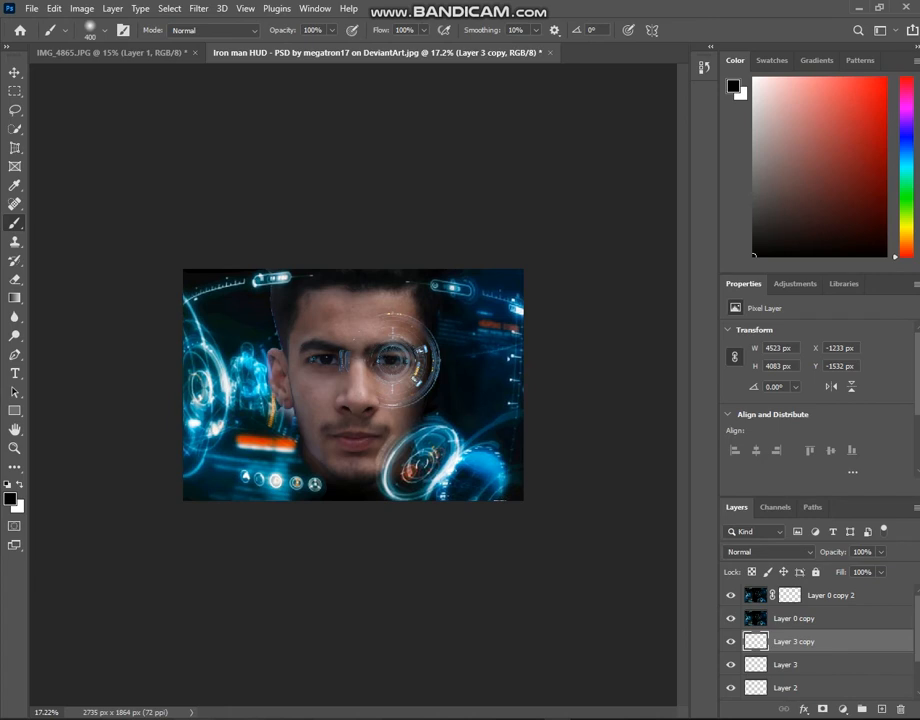
key(ctrl+t)
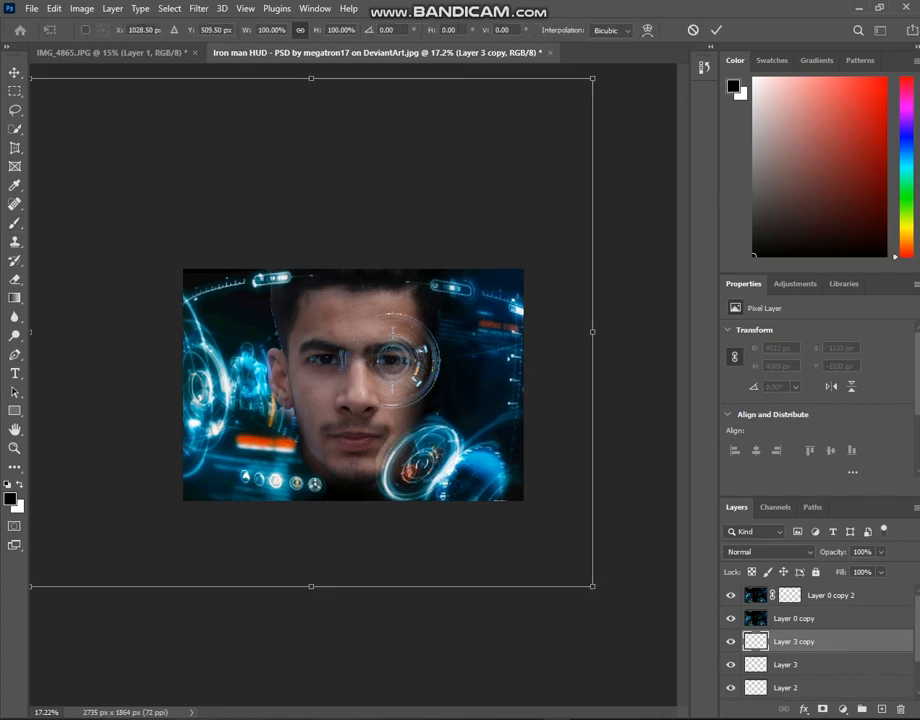
drag(501, 363, 273, 392)
drag(330, 655, 50, 270)
mouse_move(238, 541)
mouse_down()
mouse_move(250, 567)
mouse_move(240, 547)
mouse_up()
drag(240, 500, 235, 494)
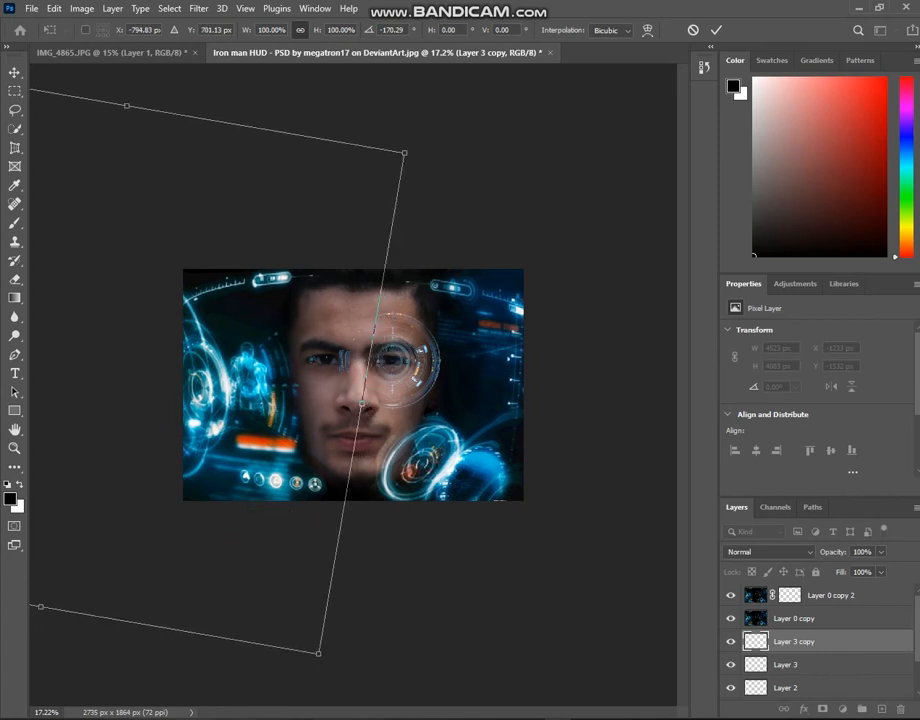
Refine the duplicated shadow to about -176.65° rotation and 100.6% scale, placing it along the left edge of the face.
drag(318, 653, 404, 557)
drag(323, 545, 309, 571)
drag(440, 600, 395, 652)
drag(370, 700, 408, 631)
drag(292, 565, 299, 548)
drag(415, 617, 389, 676)
drag(290, 579, 281, 570)
key(Return)
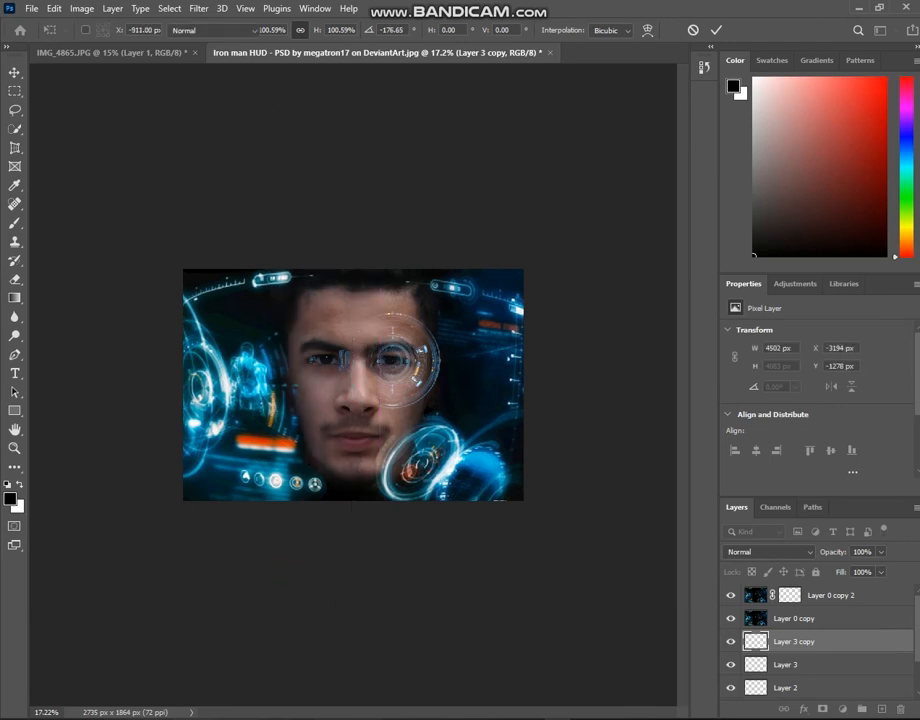
Add a new layer above the shadow copy and paint cyan sampled from the HUD figure down the cheek on the image's left.
scroll(349, 395, up, 7)
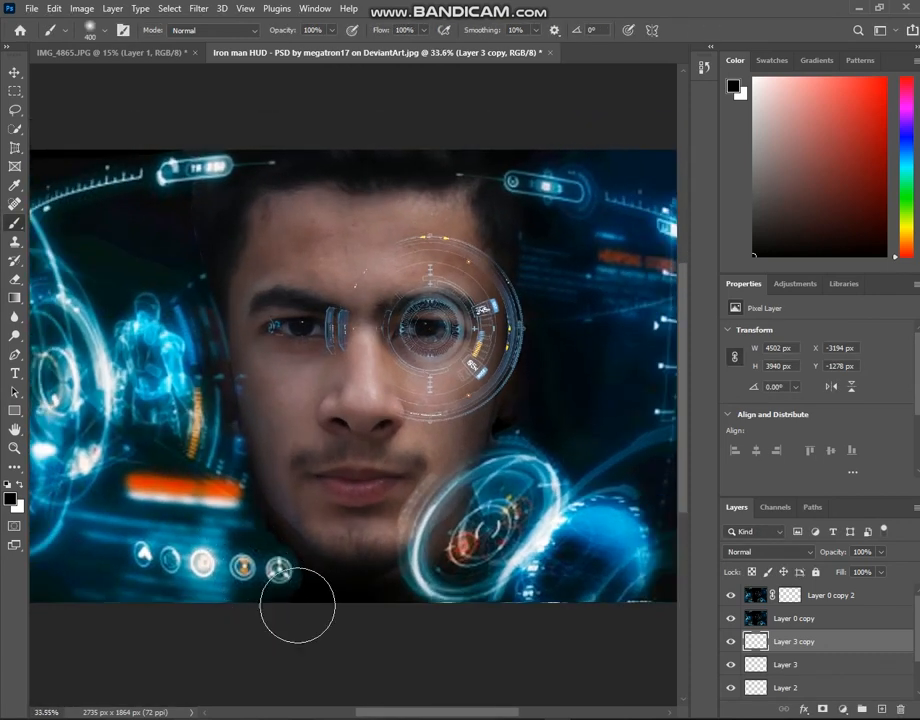
scroll(186, 438, up, 3)
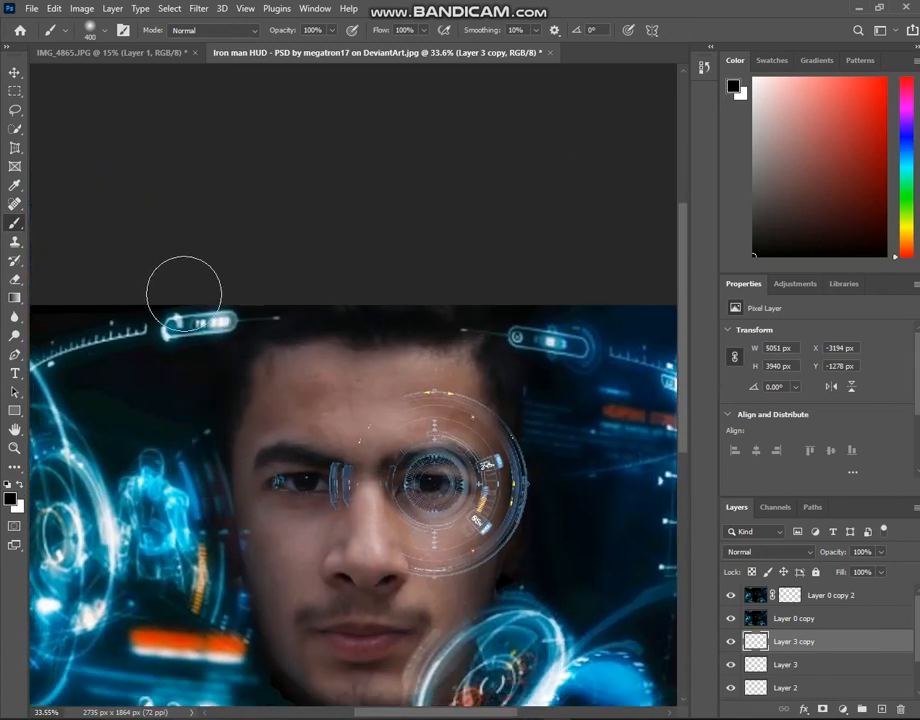
scroll(529, 401, down, 2)
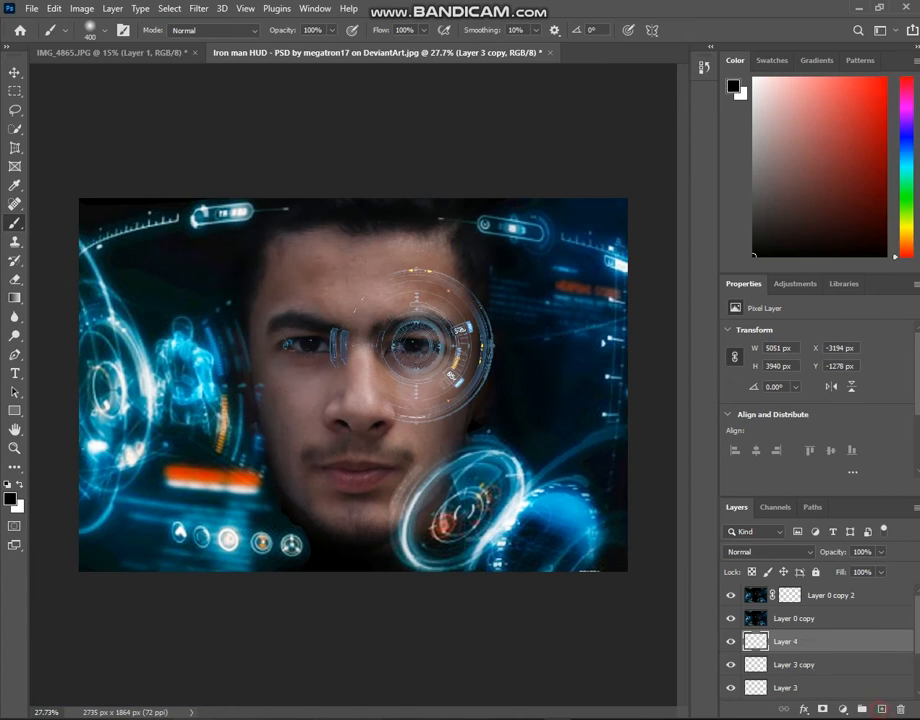
key(ctrl+shift+alt+n)
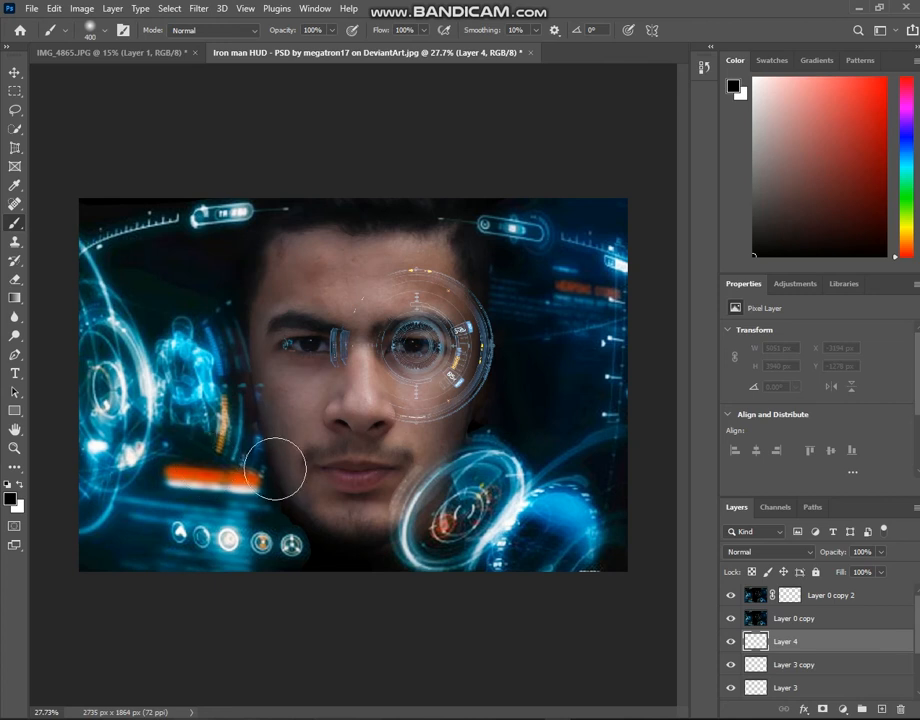
alt+click(204, 378)
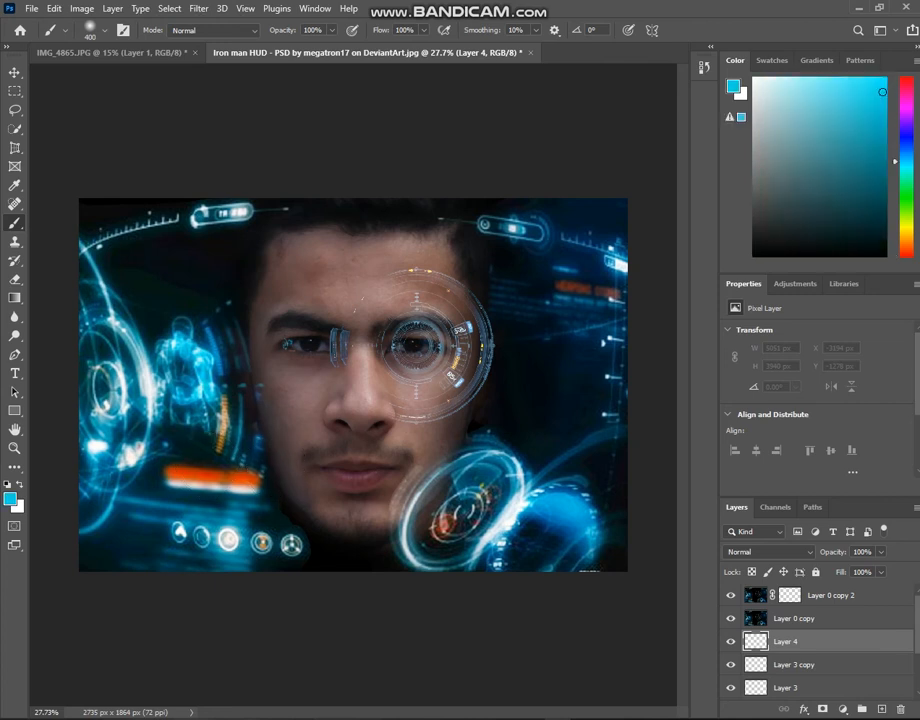
mouse_move(269, 380)
mouse_down()
mouse_move(272, 453)
mouse_move(296, 492)
mouse_up()
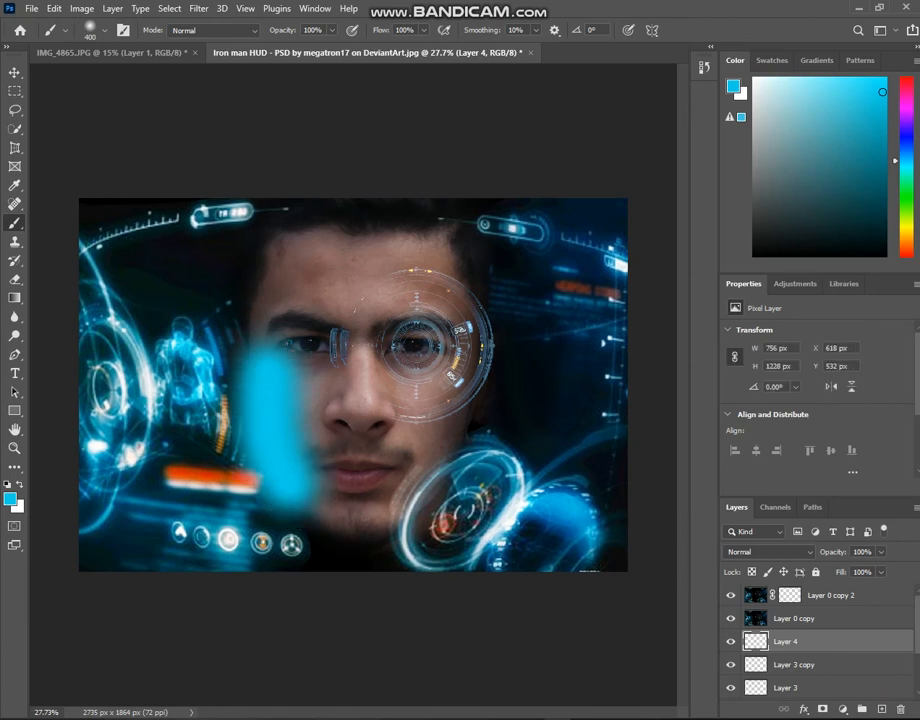
Set the cyan paint layer to Soft Light blending at 22% opacity.
click(768, 551)
click(750, 543)
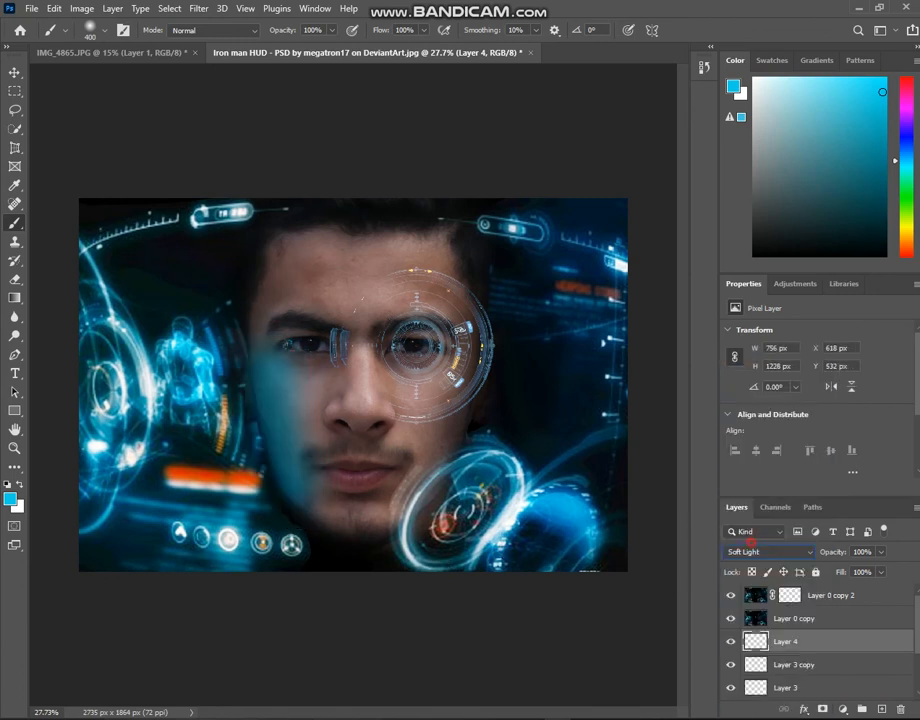
drag(832, 552, 753, 552)
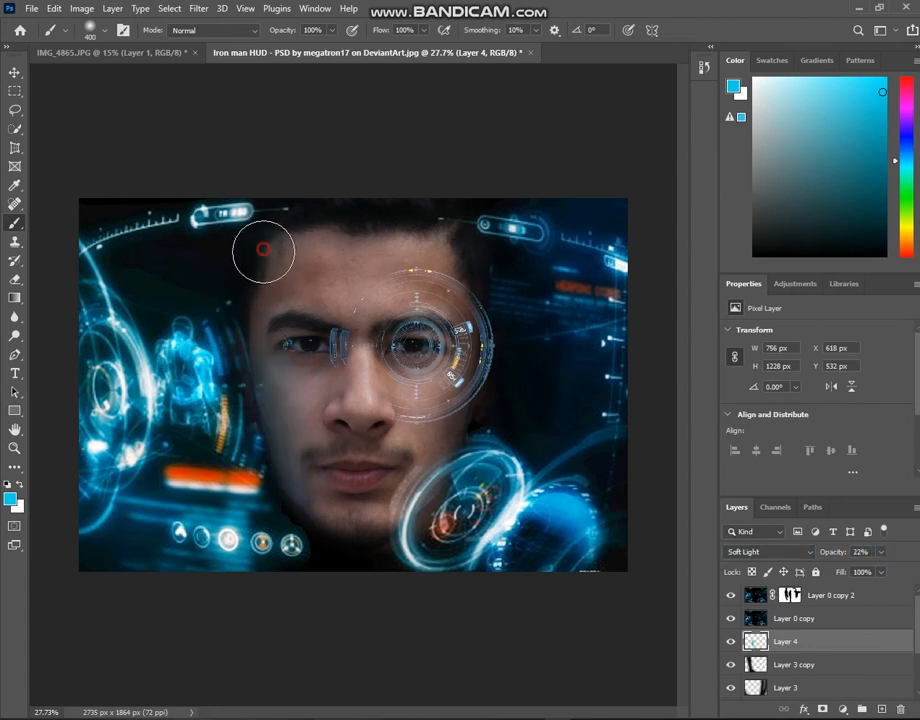
Paint more cyan along the jaw and both sides of the face, and set the glow layer's opacity to 17%.
drag(265, 485, 311, 519)
mouse_move(417, 474)
mouse_down()
mouse_move(466, 429)
mouse_move(452, 432)
mouse_move(432, 498)
mouse_move(408, 526)
mouse_move(454, 437)
mouse_up()
drag(467, 262, 469, 430)
mouse_move(270, 256)
mouse_down()
mouse_move(236, 419)
mouse_move(243, 448)
mouse_up()
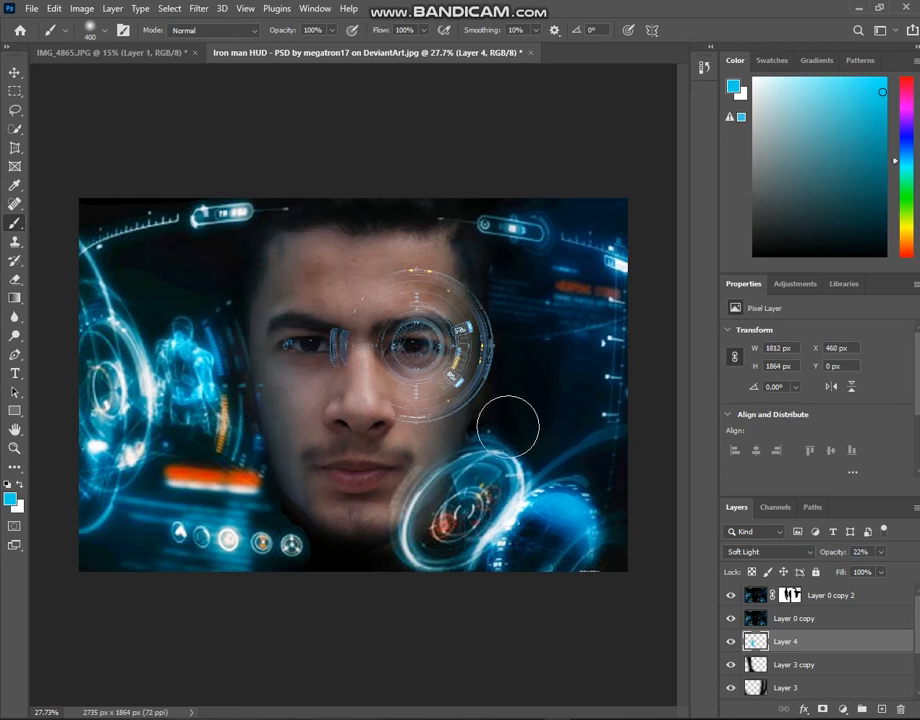
drag(832, 551, 838, 551)
text(17)
key(Return)
Apply Color Balance to the portrait layer, with midtone levels of -7 for Cyan–Red and -1 for Yellow–Blue.
key(v)
click(794, 618)
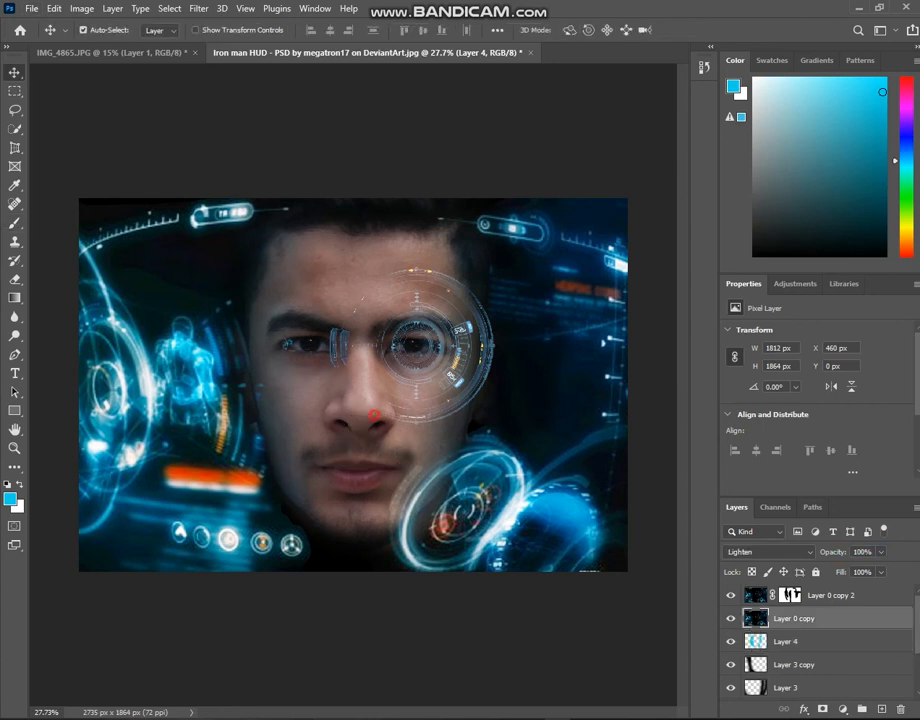
scroll(820, 640, down, 2)
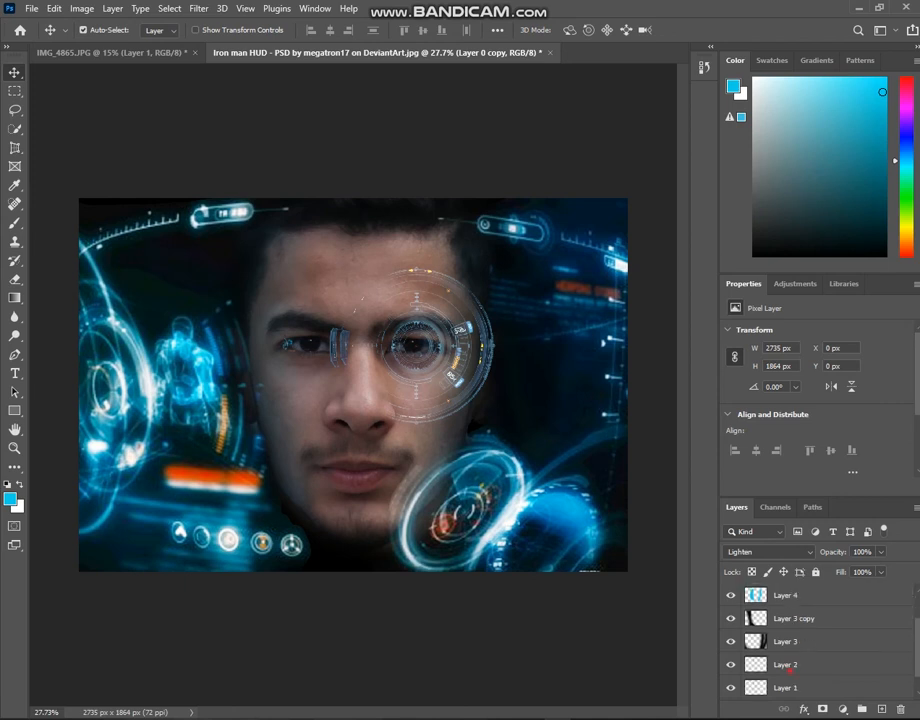
click(789, 665)
scroll(789, 660, down, 1)
click(731, 665)
click(731, 665)
click(788, 665)
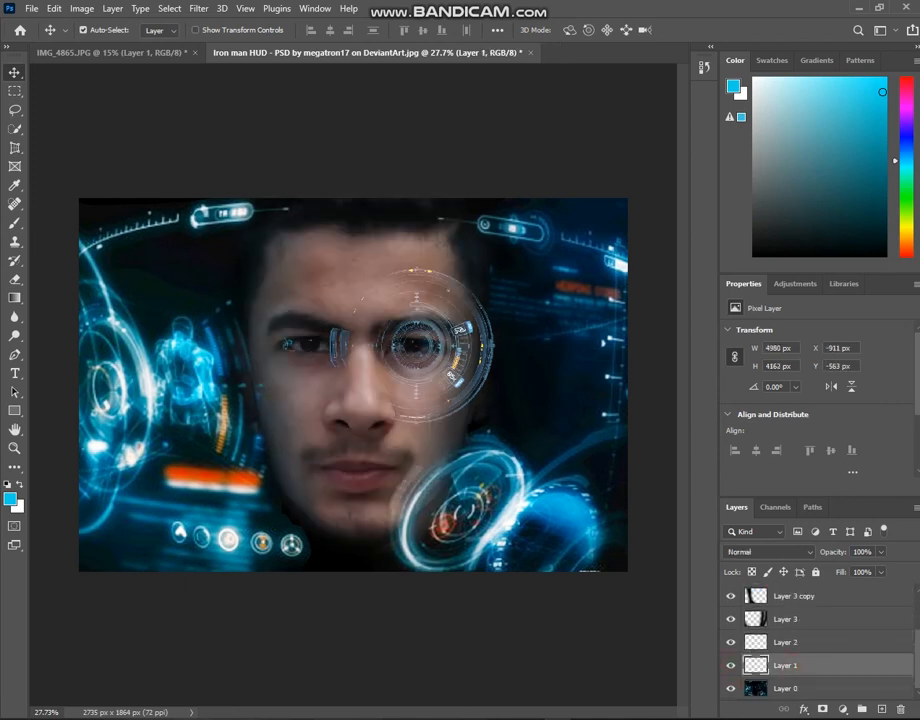
key(ctrl+b)
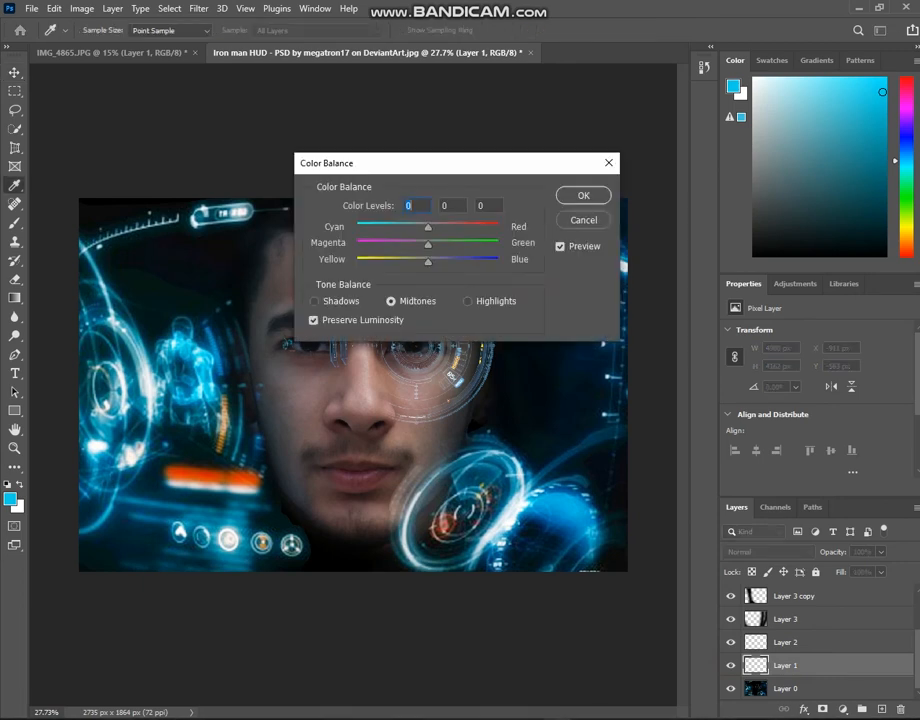
drag(510, 164, 746, 199)
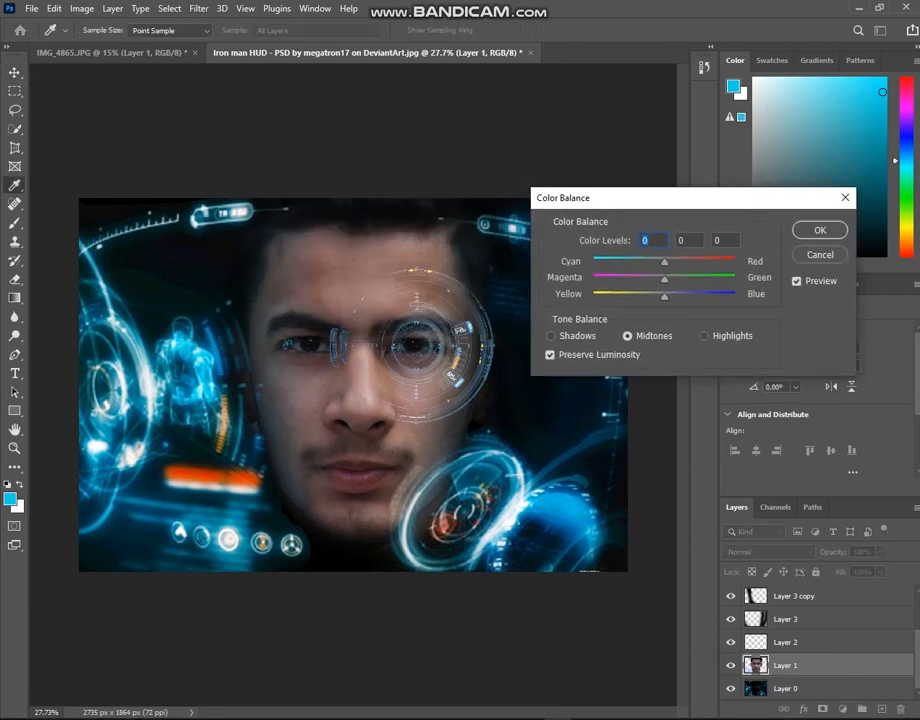
drag(665, 297, 659, 262)
key(Return)
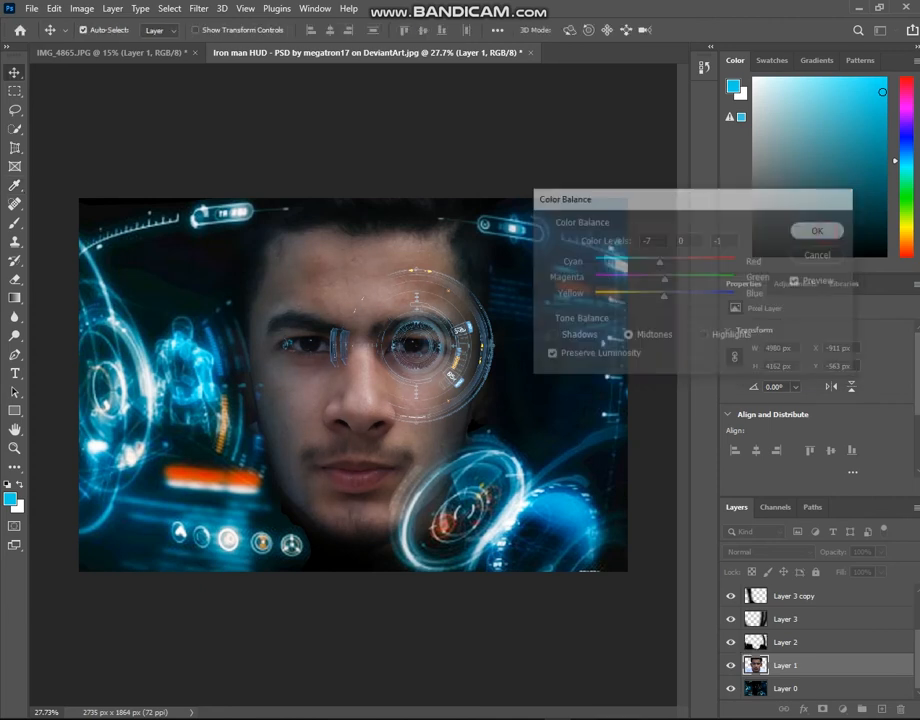
Lower the portrait layer's saturation slightly with a Hue/Saturation adjustment.
click(81, 8)
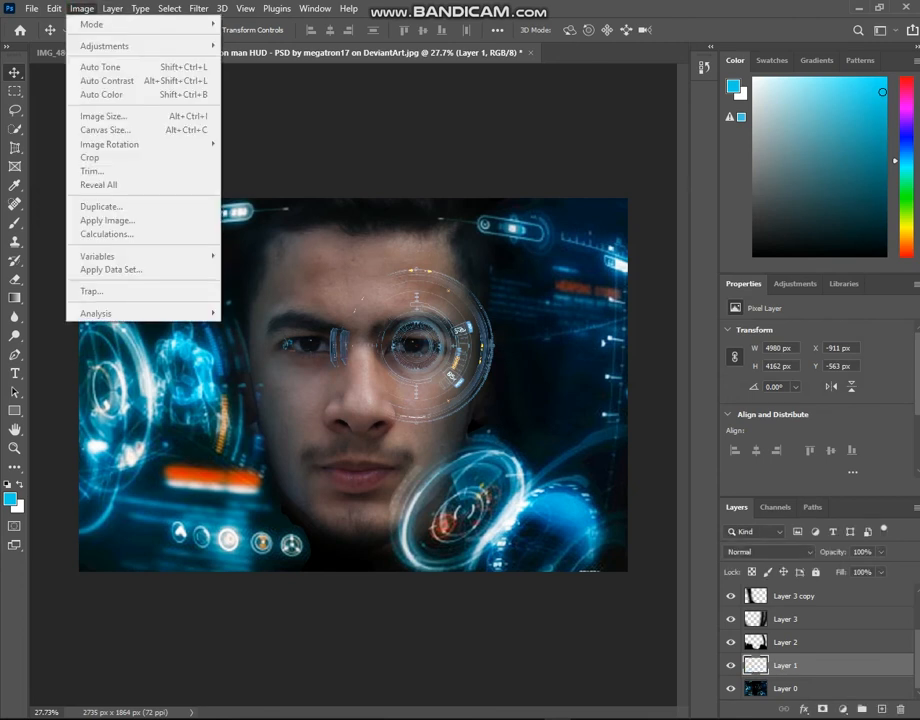
key(Escape)
click(79, 8)
mouse_move(150, 46)
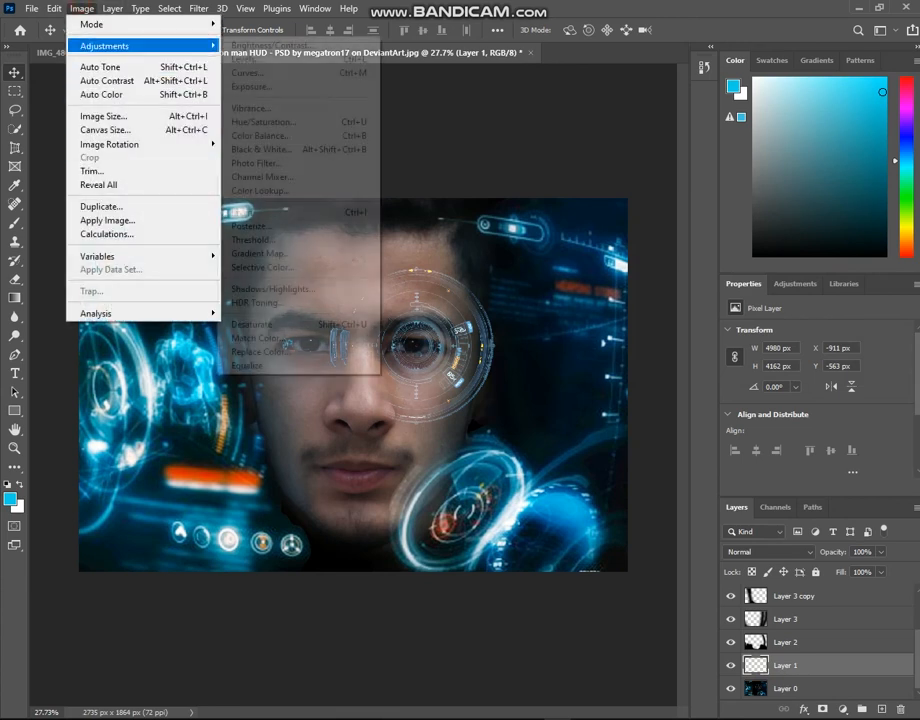
click(263, 121)
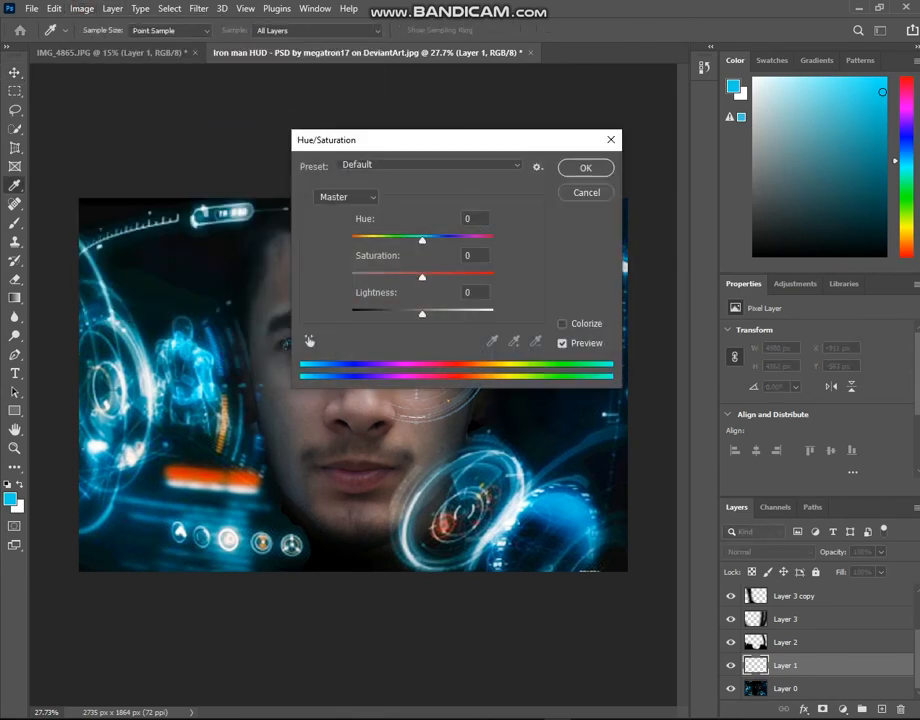
drag(508, 163, 811, 290)
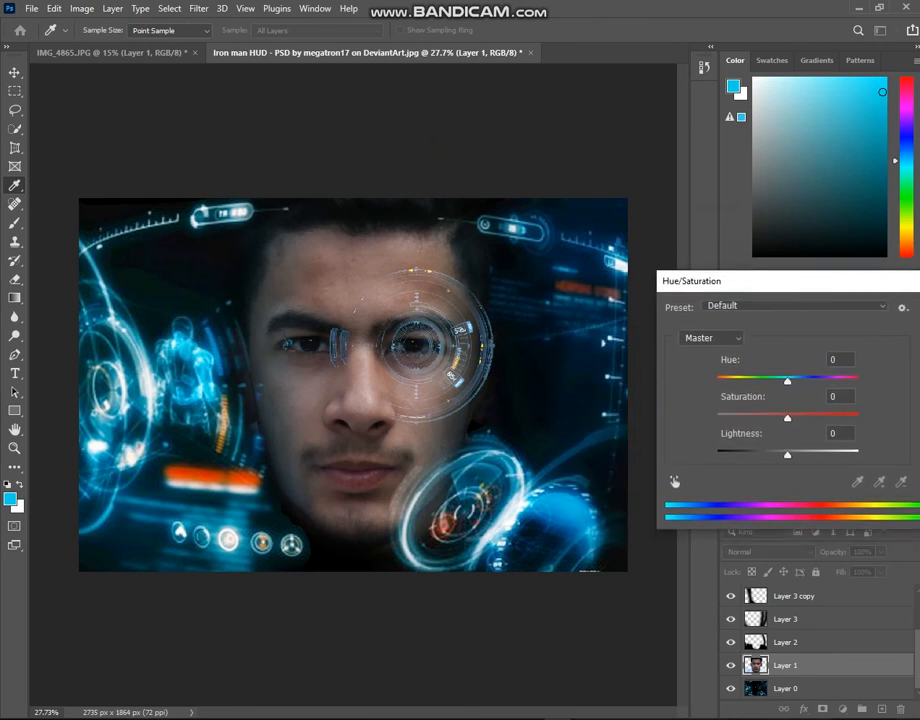
click(787, 423)
drag(787, 417, 786, 454)
drag(793, 283, 709, 279)
key(Return)
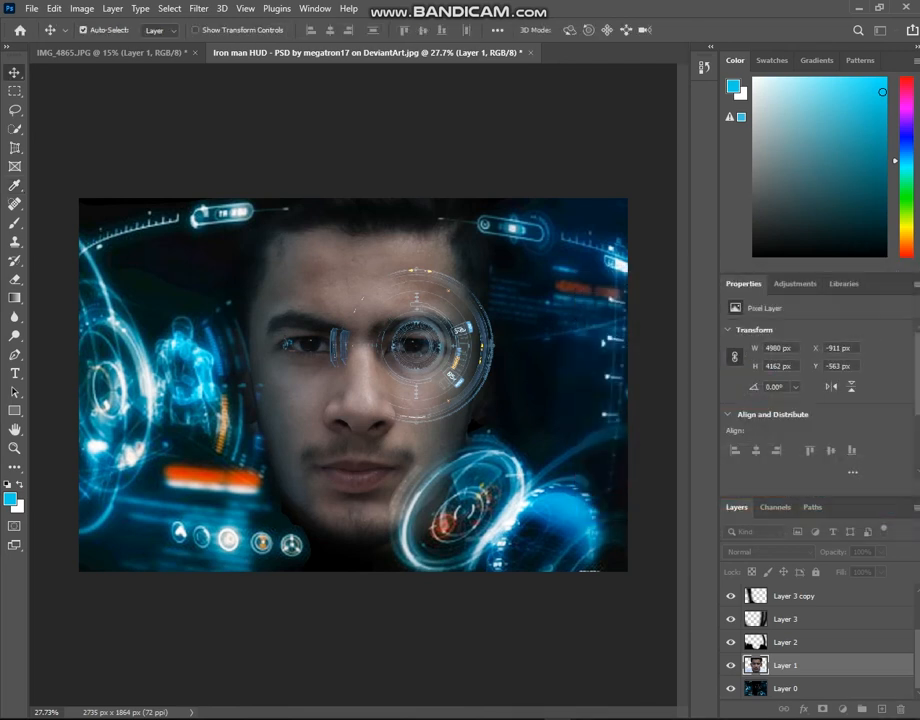
Paint over the face in Quick Mask mode and convert the mask to a selection.
key(b)
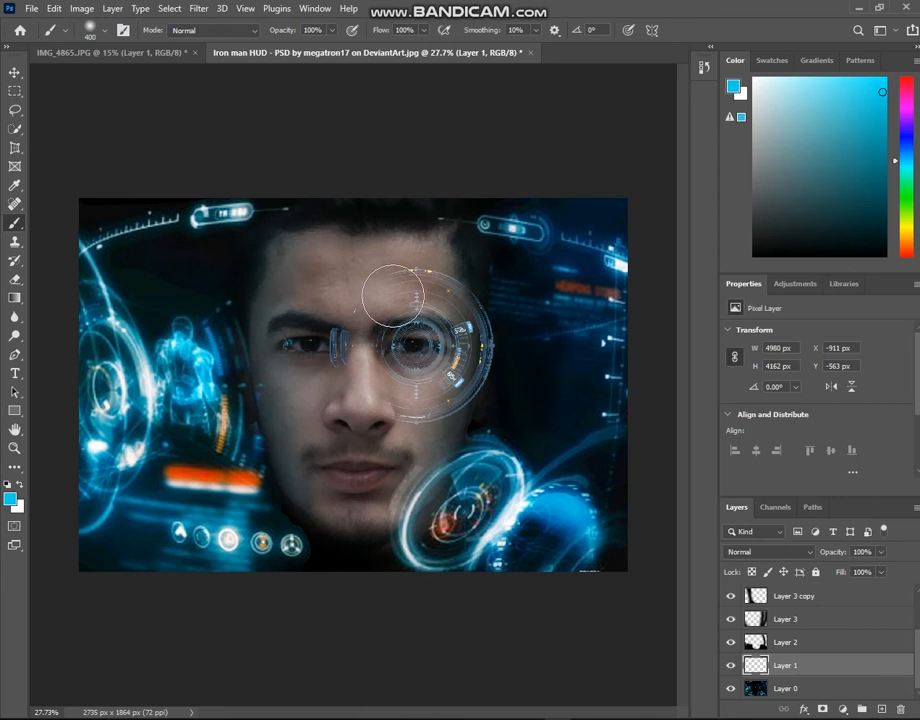
key(d)
key(q)
mouse_move(415, 268)
mouse_down()
mouse_move(338, 267)
mouse_move(351, 268)
mouse_move(388, 270)
mouse_move(300, 253)
mouse_move(293, 281)
mouse_move(432, 296)
mouse_move(463, 384)
mouse_move(448, 463)
mouse_move(394, 480)
mouse_move(352, 508)
mouse_move(301, 470)
mouse_move(288, 370)
mouse_move(299, 293)
mouse_move(384, 318)
mouse_move(332, 424)
mouse_up()
key(q)
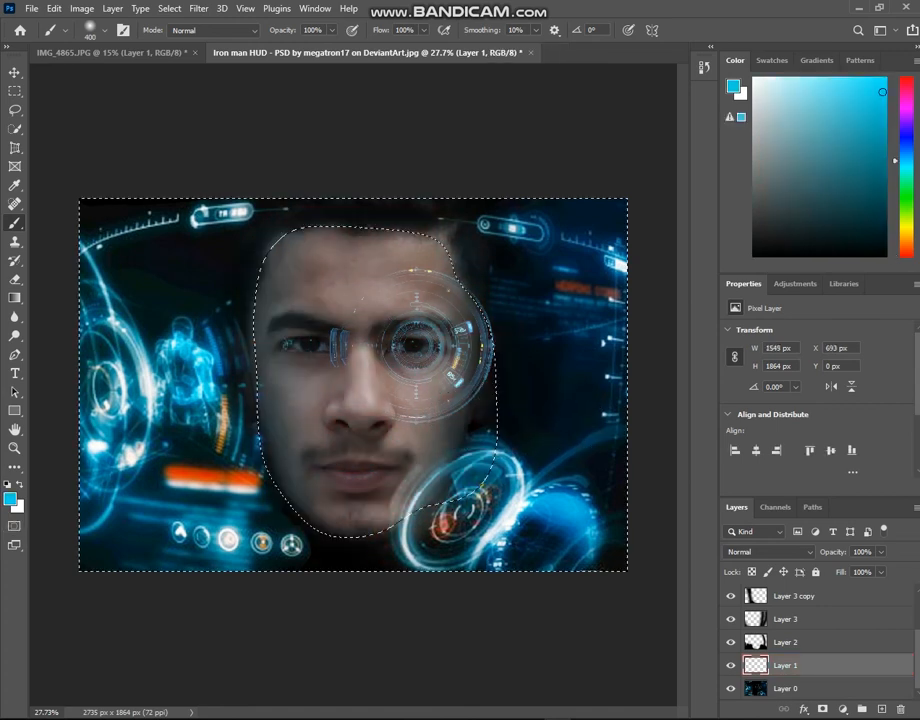
key(ctrl+l)
drag(468, 265, 469, 265)
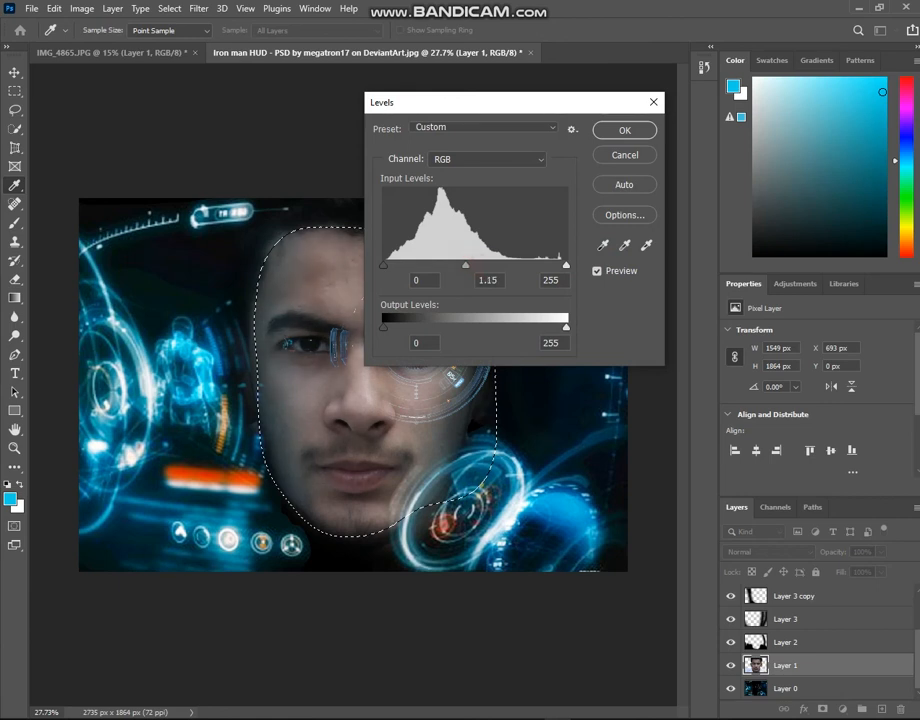
drag(468, 265, 474, 265)
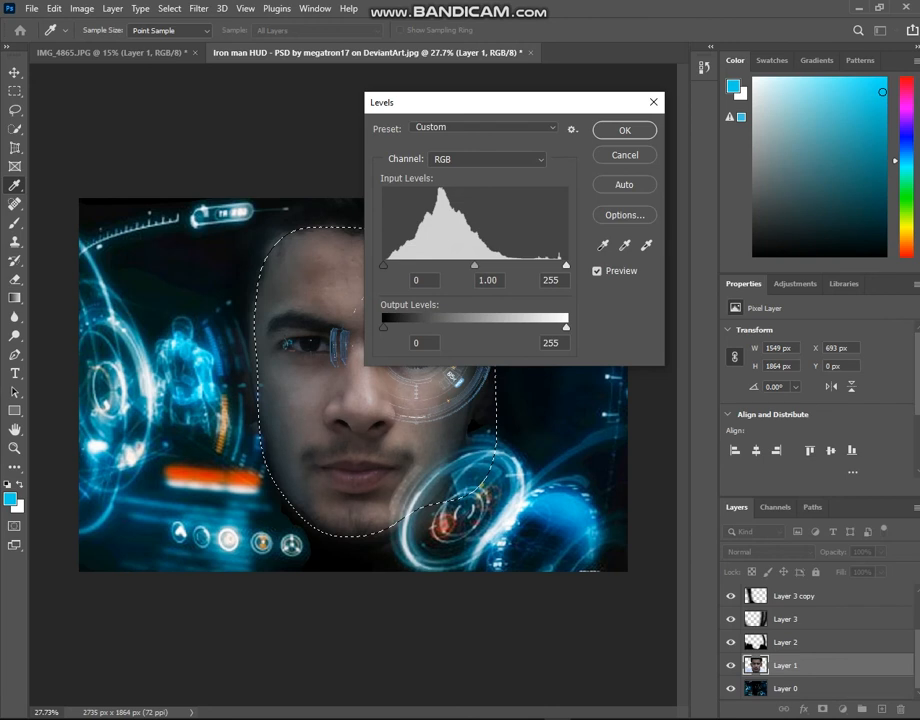
click(619, 129)
Apply Levels to the portrait layer within the selection, with a midtone input of 1.08.
key(ctrl+l)
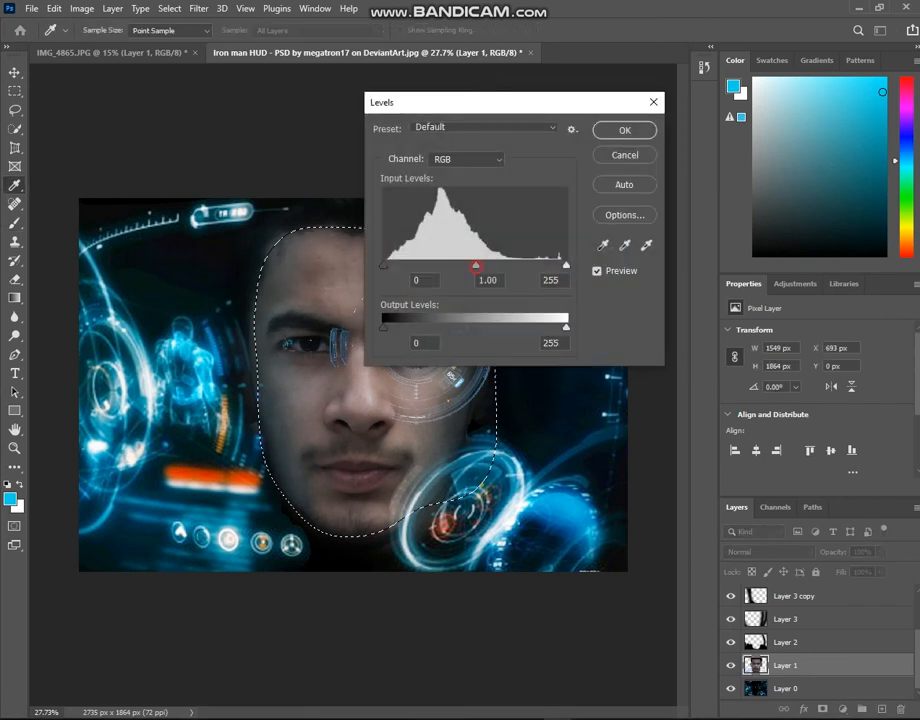
drag(476, 265, 474, 265)
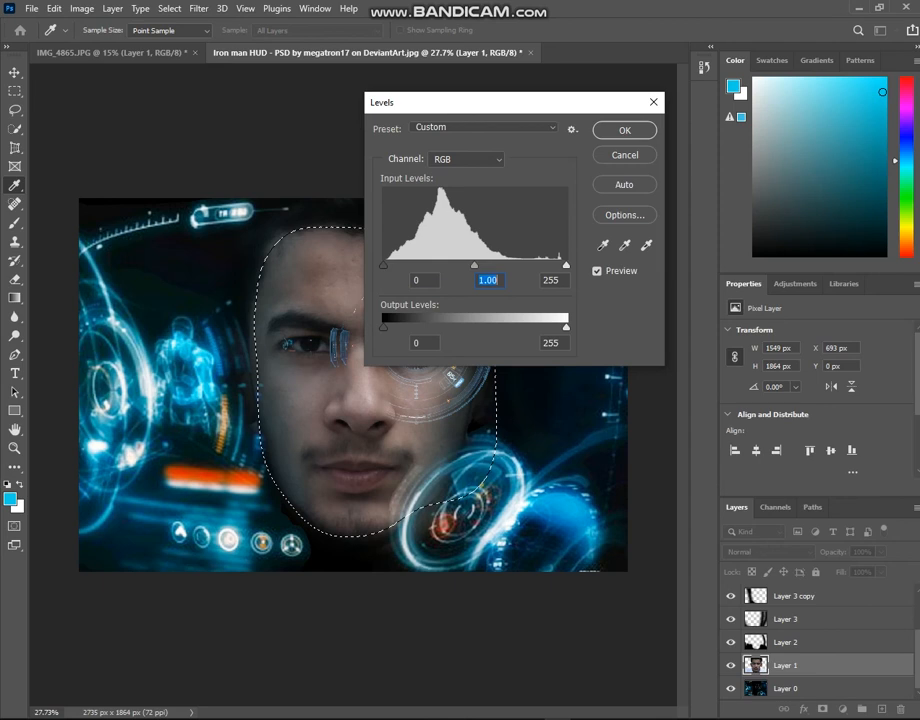
click(480, 280)
drag(474, 265, 469, 265)
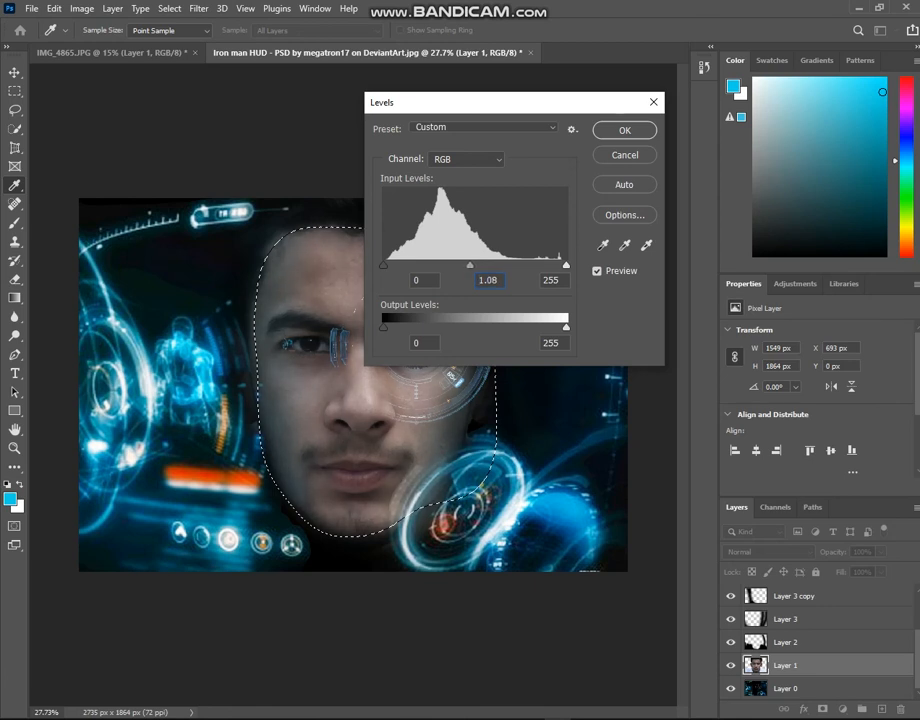
click(623, 130)
Fade the Levels adjustment to 50% and clear the selection around the face.
key(b)
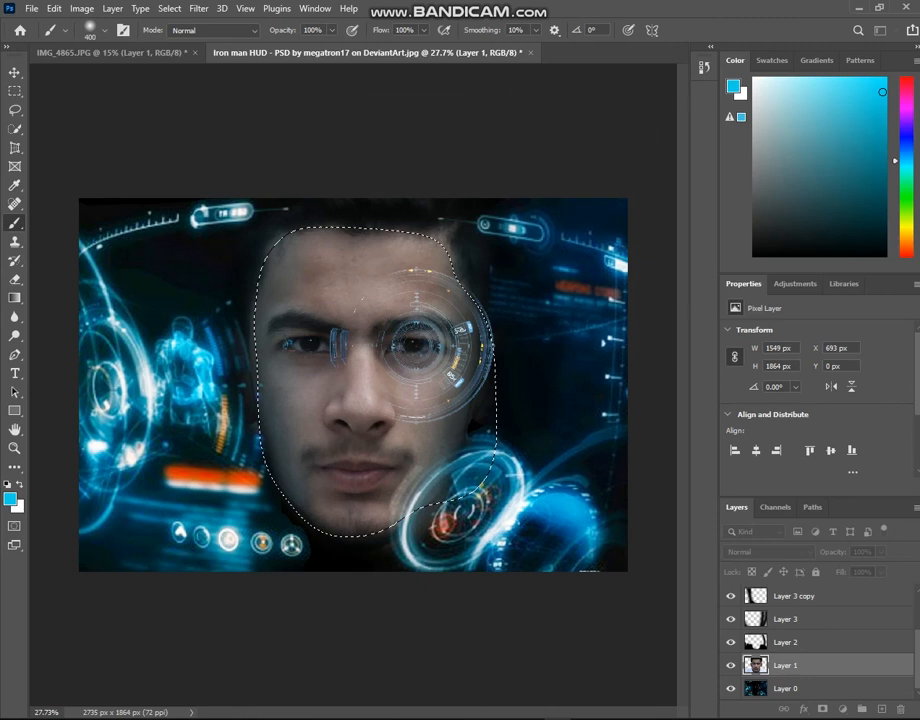
key(ctrl+shift+f)
text(50)
key(Return)
key(ctrl+d)
Open the portrait layer in the Camera Raw filter and set the white balance temperature to -4.
scroll(349, 436, down, 2)
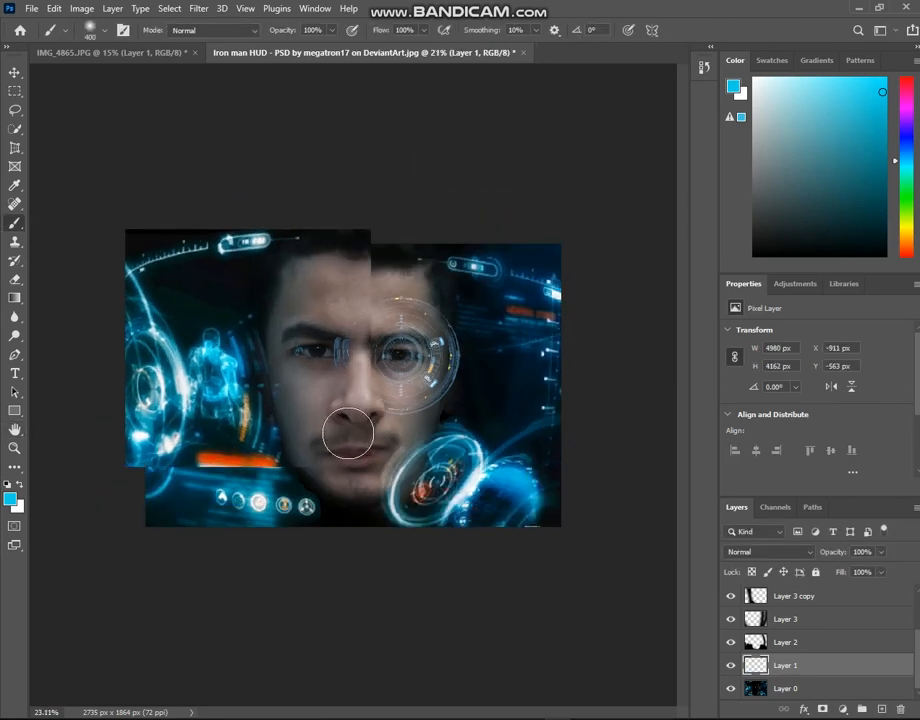
scroll(348, 433, up, 2)
key(v)
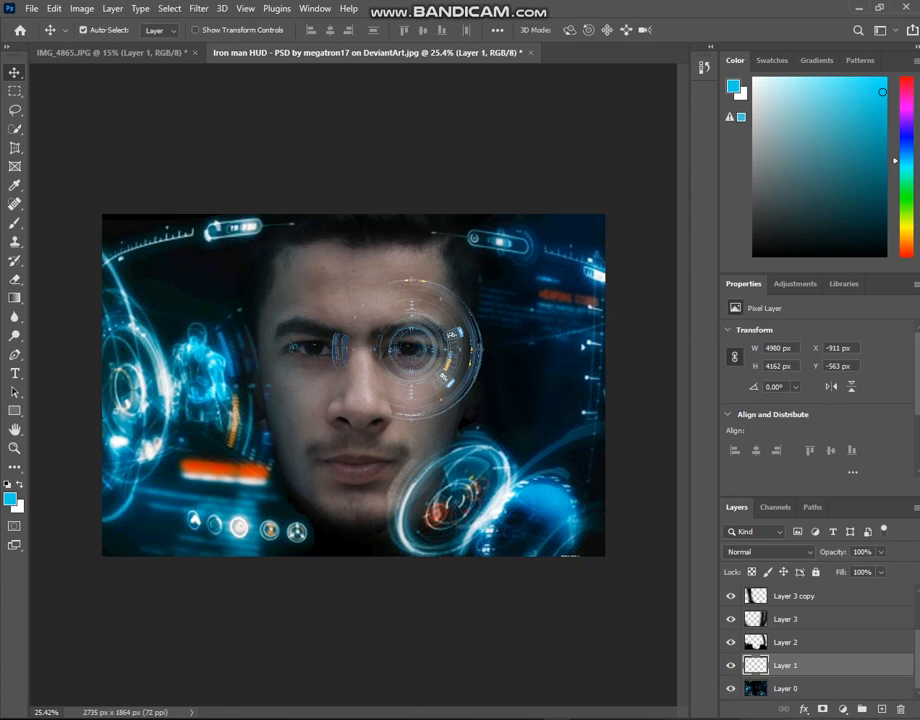
key(ctrl+shift+a)
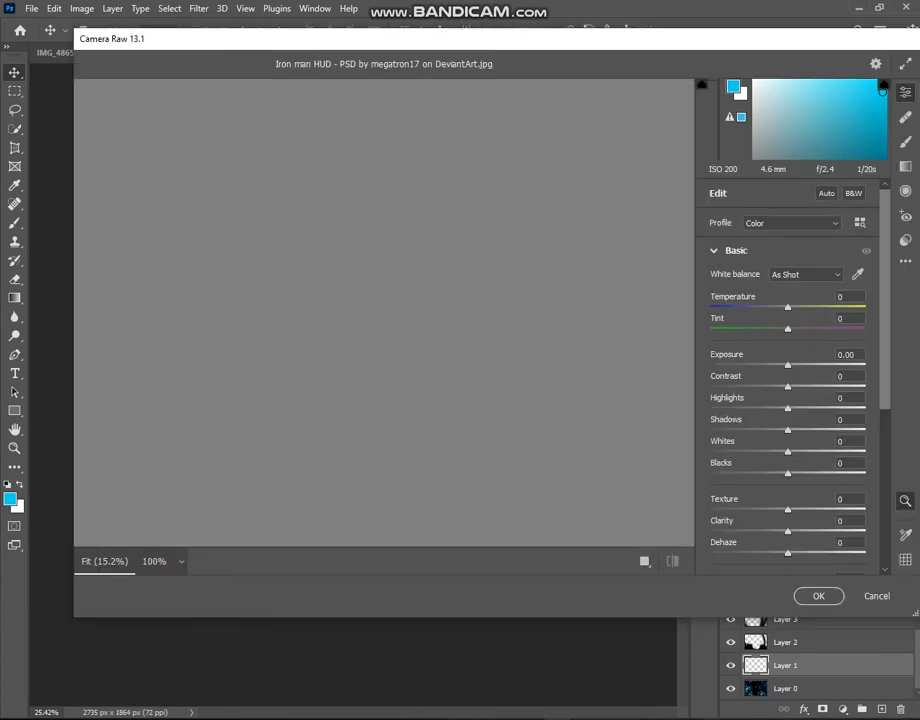
click(786, 306)
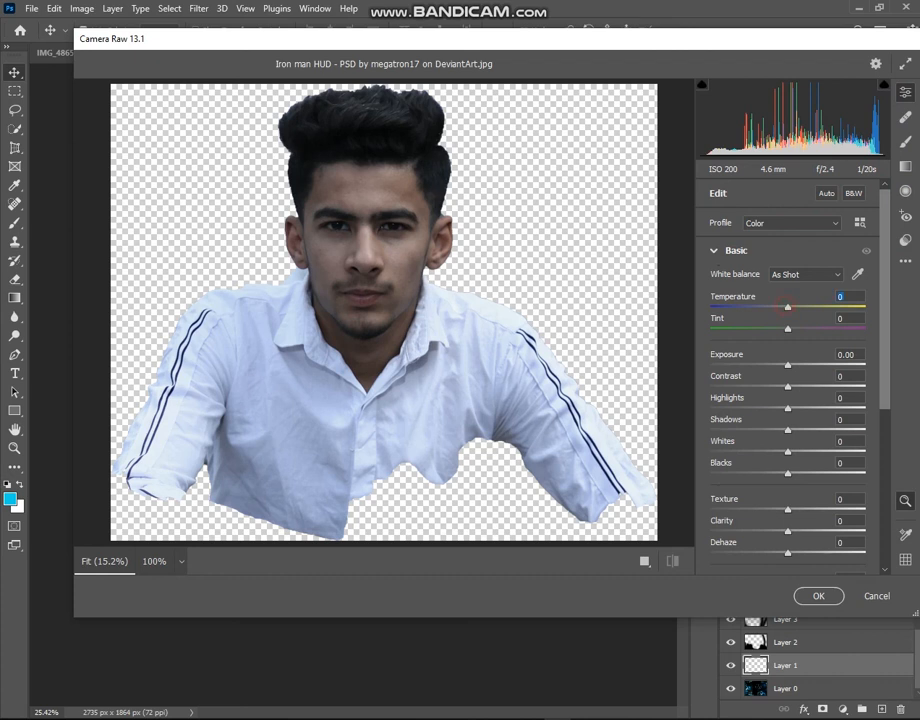
key(Up)
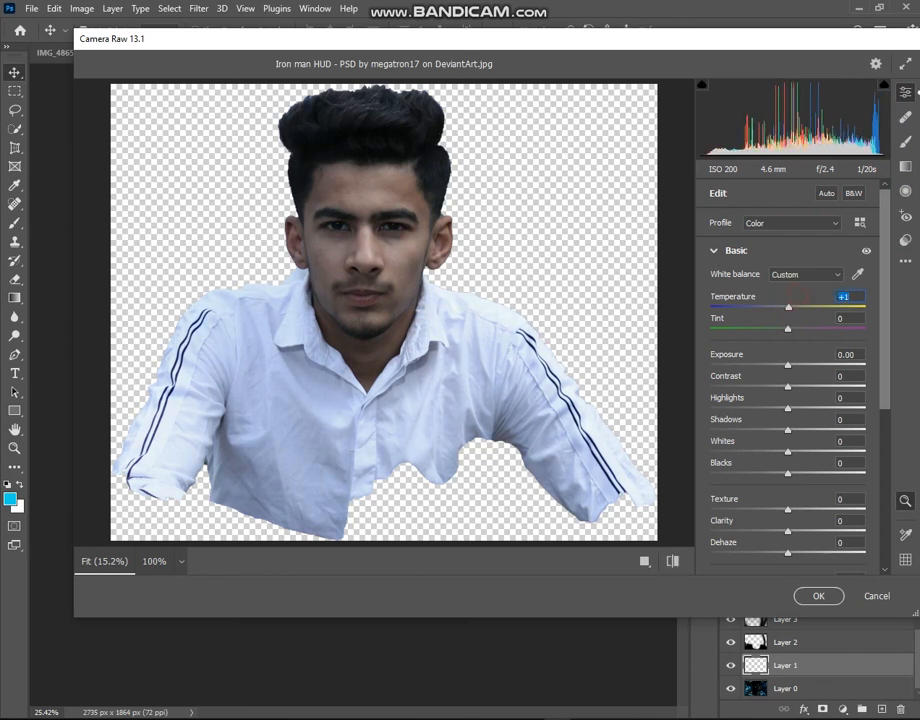
key(Down)
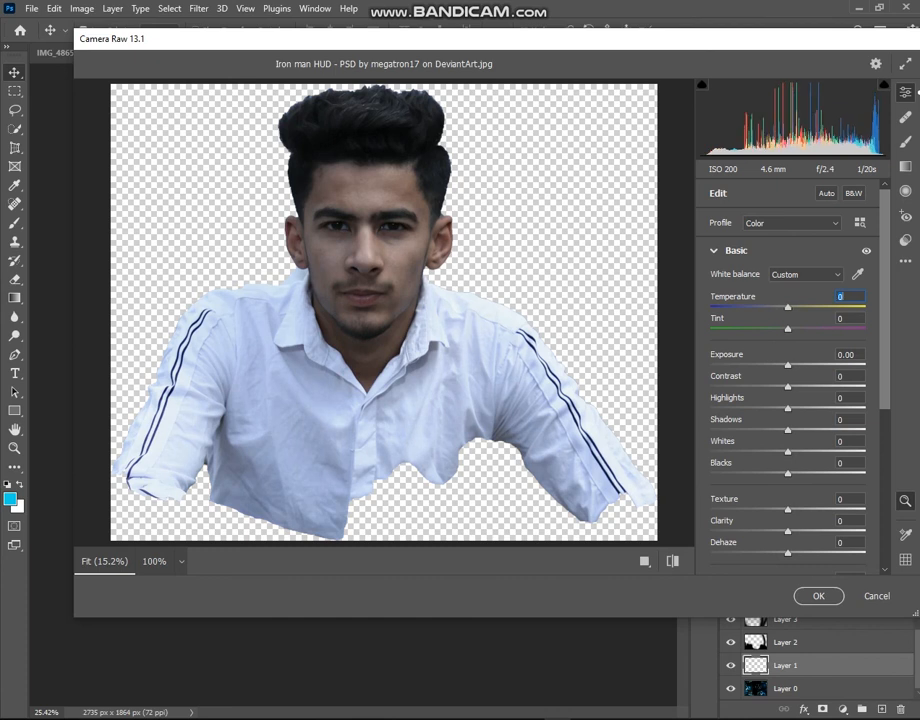
key(Down)
key(Down)
key(Down)
key(Down)
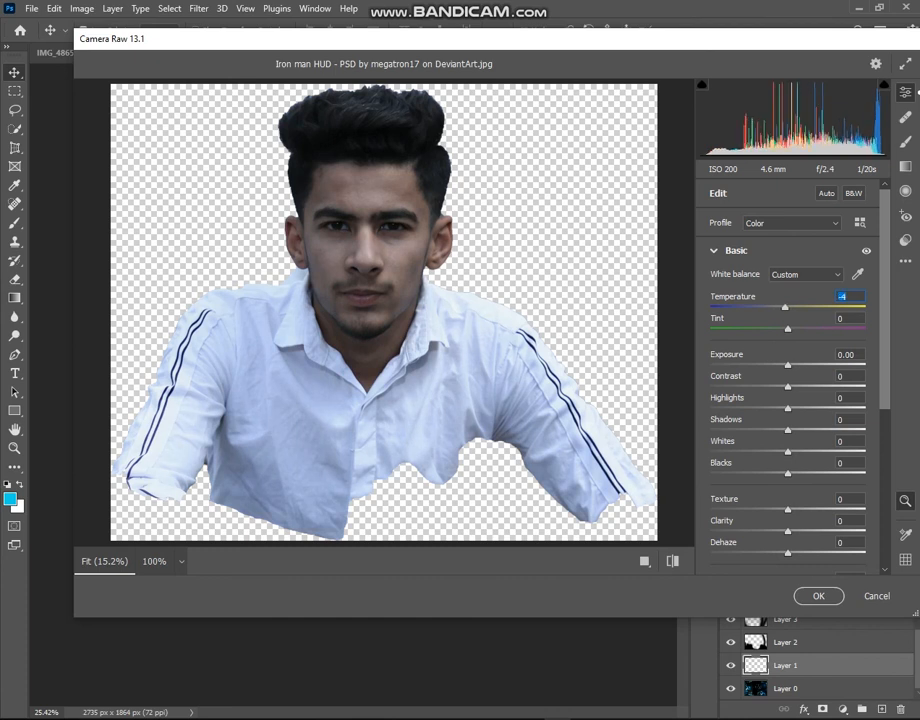
Set the Color Mixer saturation to -21 for oranges and -9 for blues, and apply the Camera Raw filter.
scroll(790, 380, down, 5)
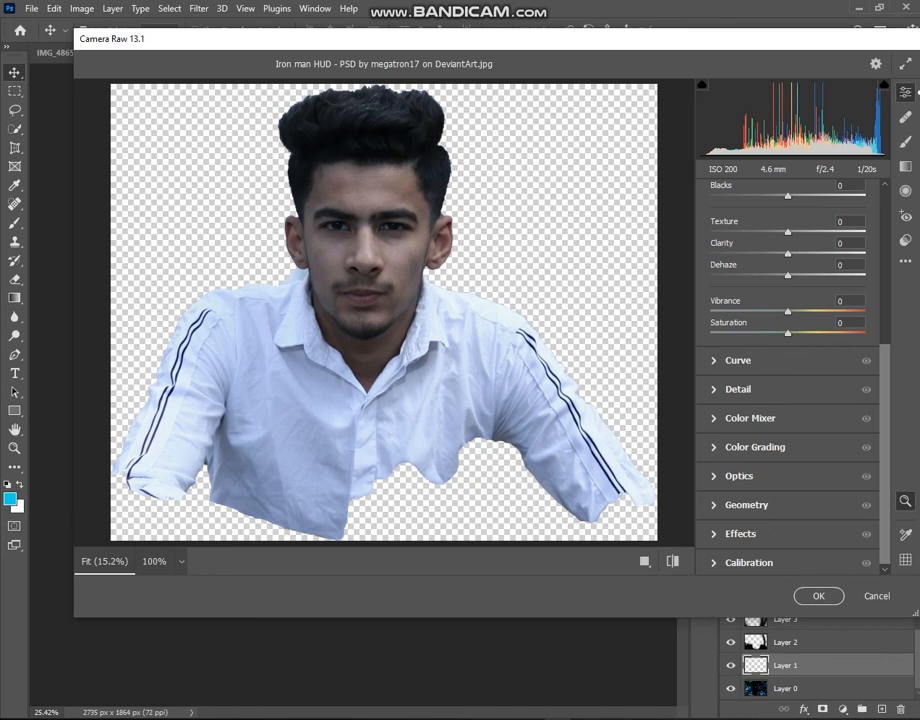
key(ctrl+4)
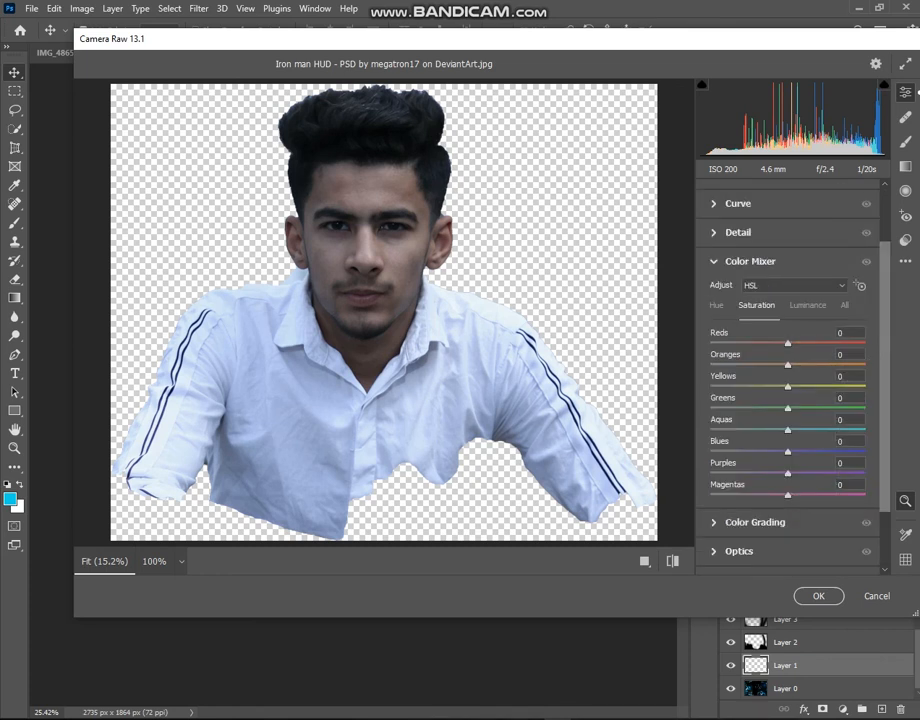
drag(788, 364, 772, 364)
drag(788, 451, 780, 451)
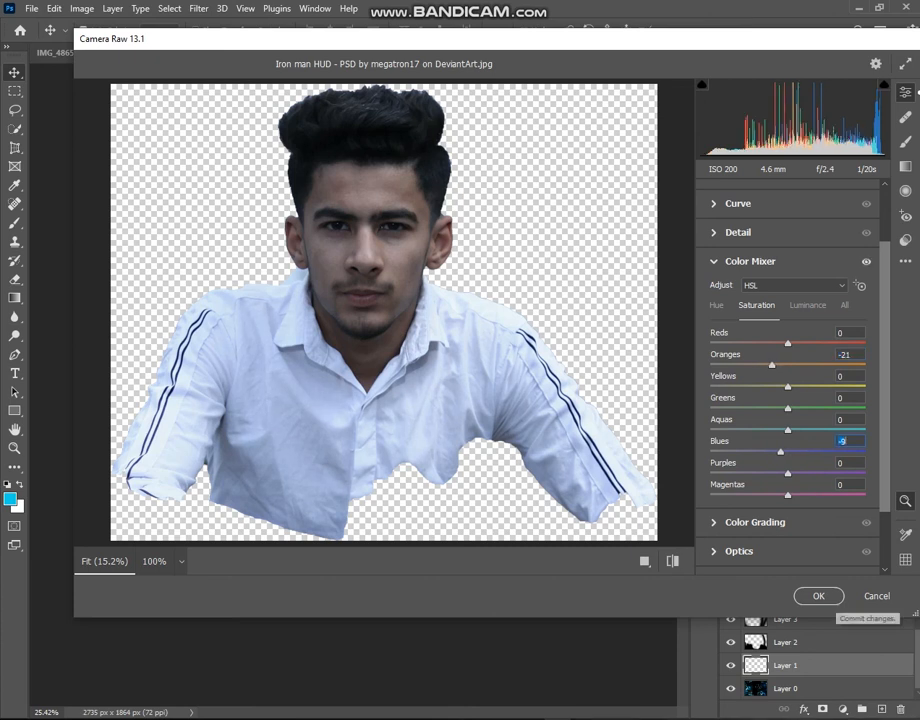
click(818, 596)
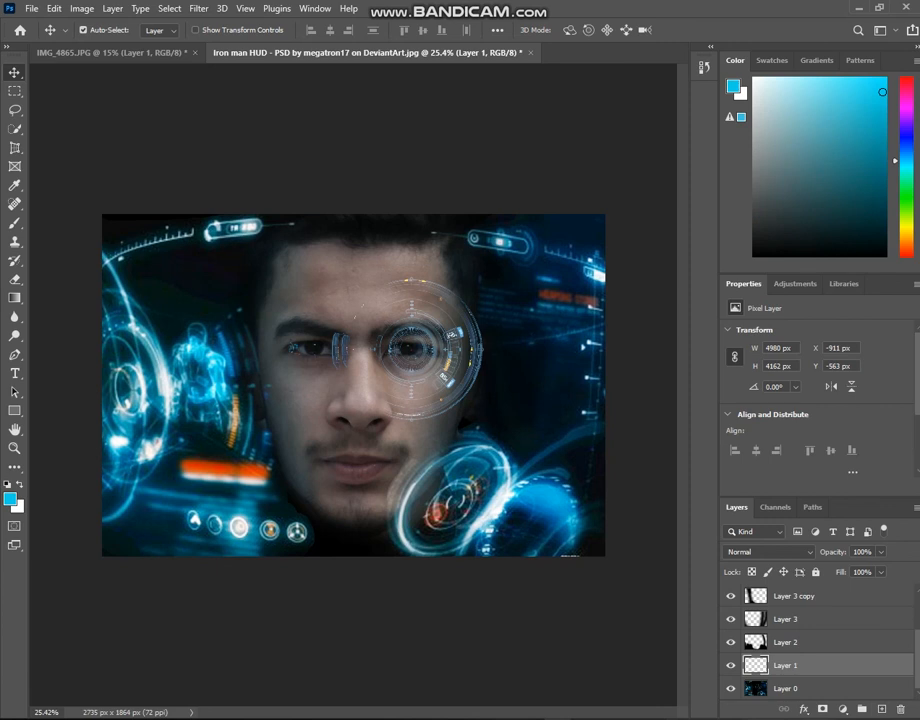